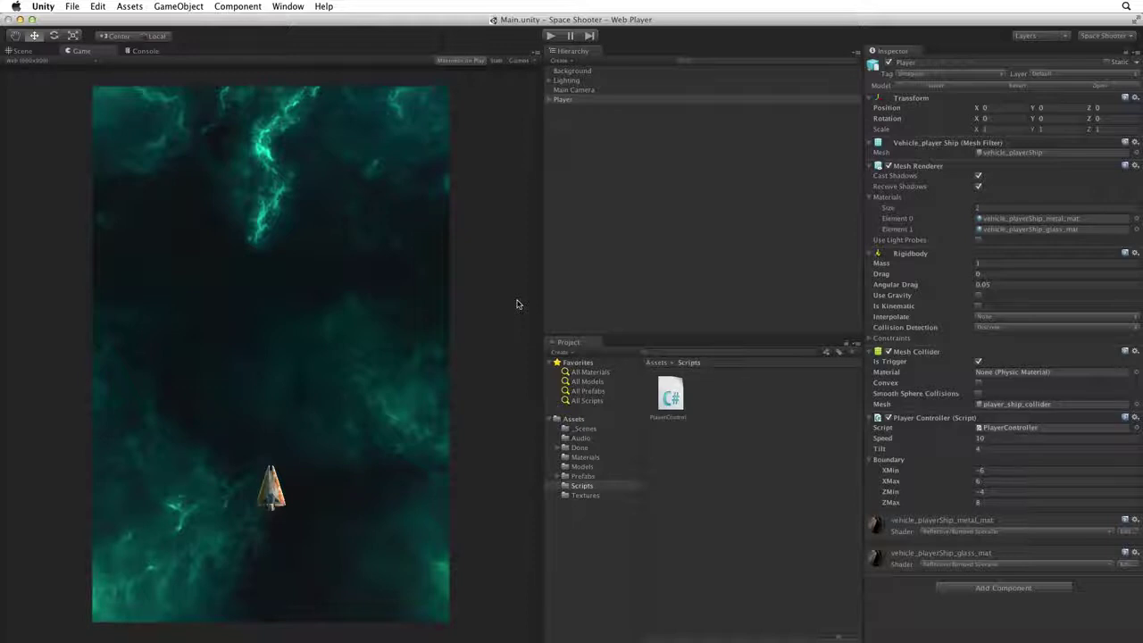
Select the Player object and uncheck its active box so the ship disappears
left_click(577, 103)
left_click(889, 62)
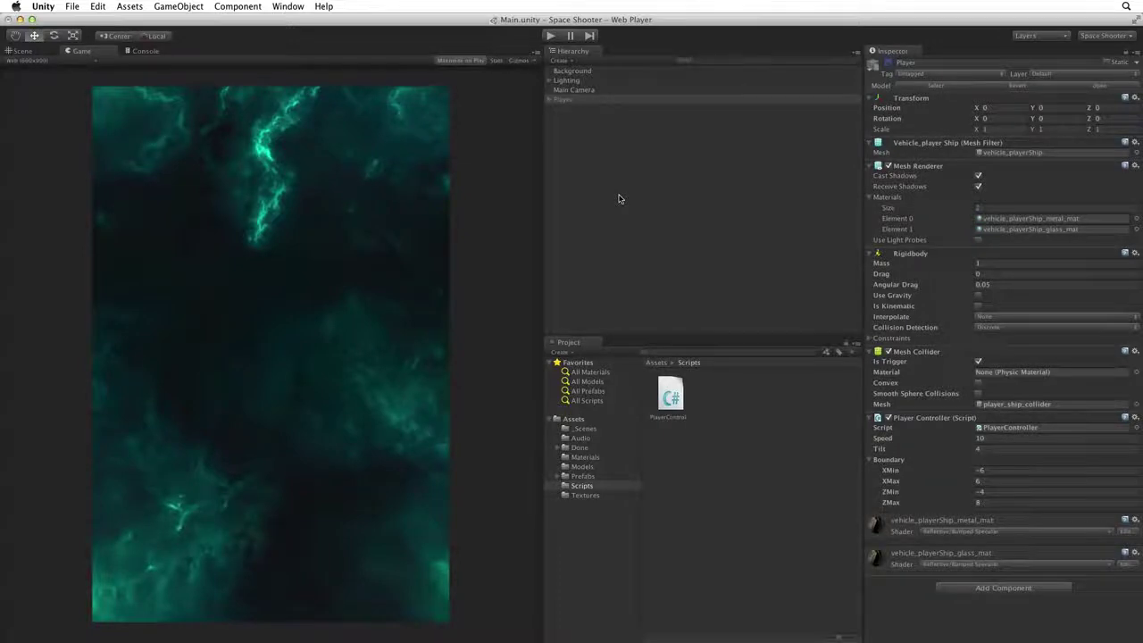
Create an empty GameObject named Bolt and reset its Transform to position 0,0,0
key("super+shift+n")
key("Return")
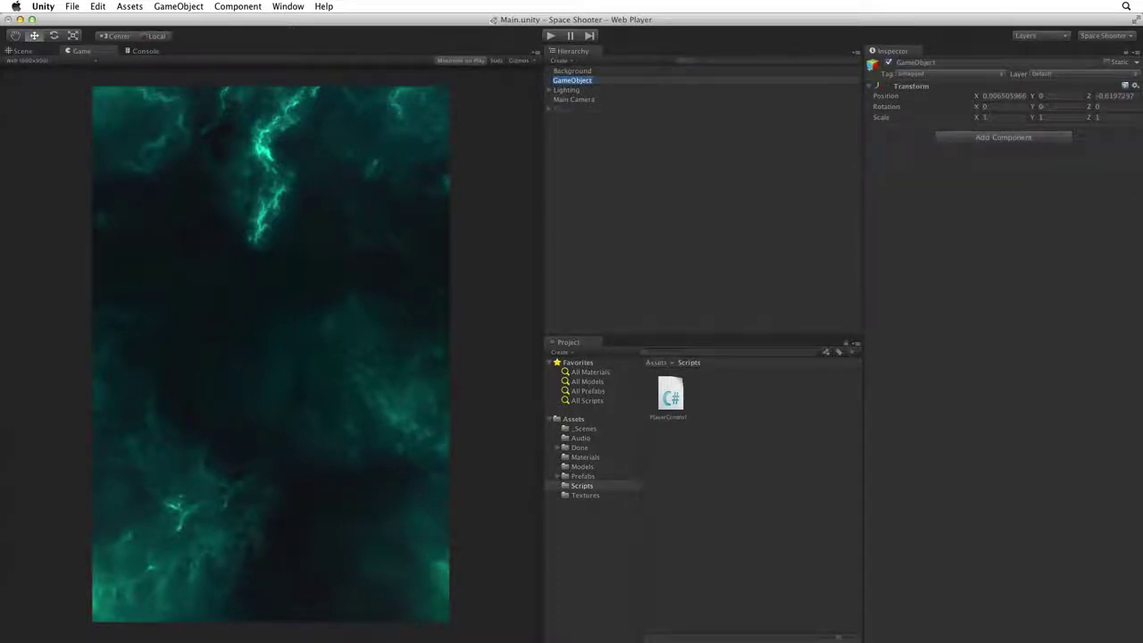
type("Bolt")
key("Return")
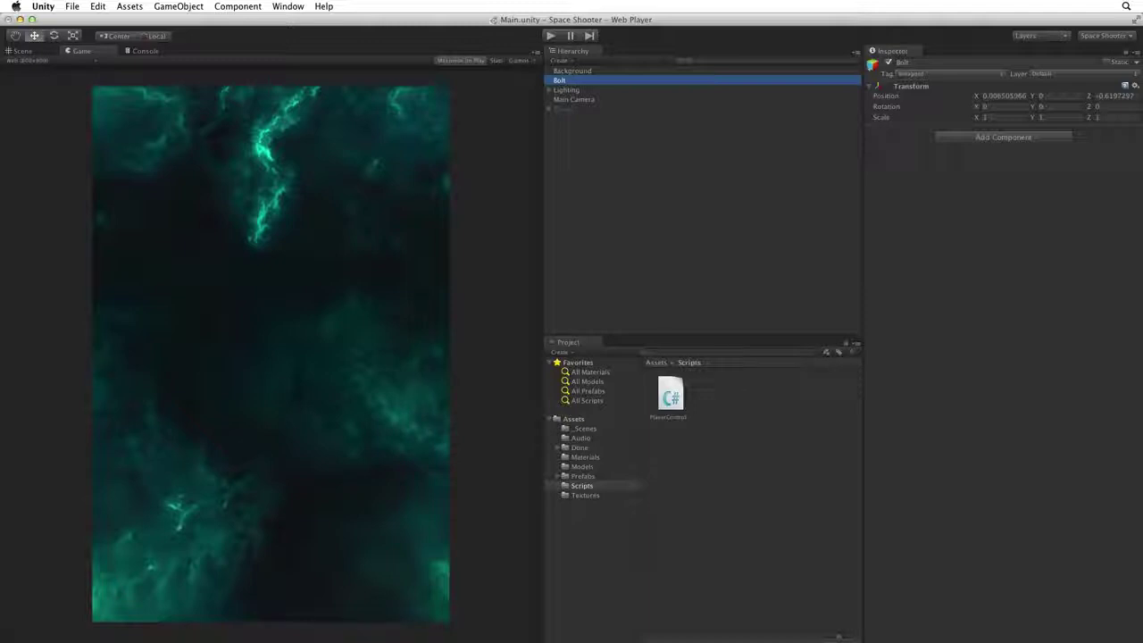
left_click(1135, 86)
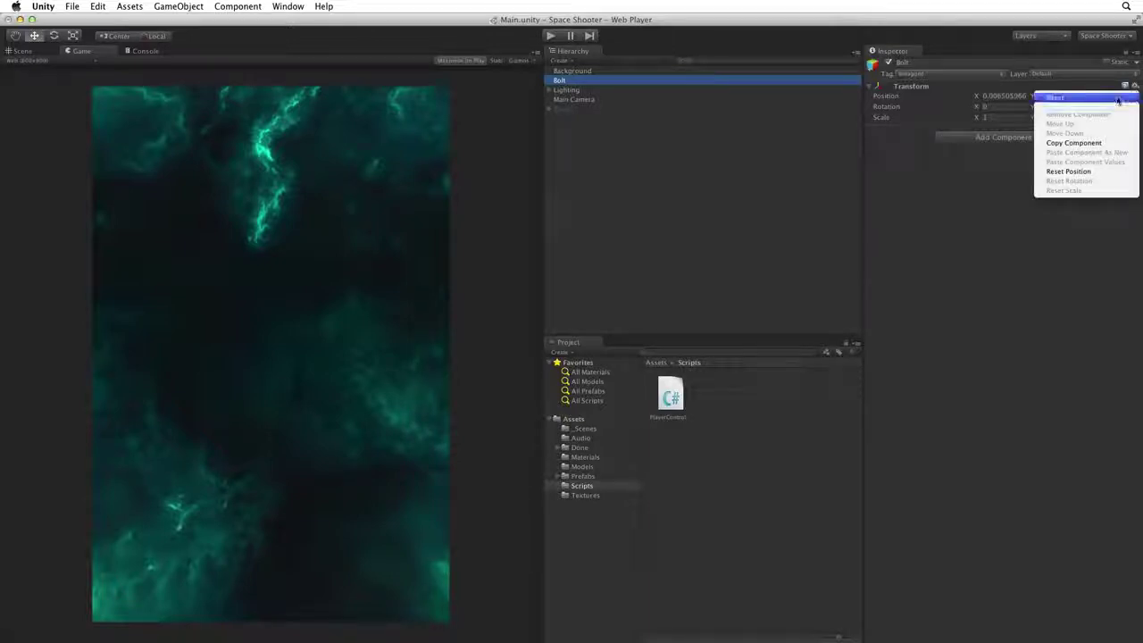
left_click(1118, 99)
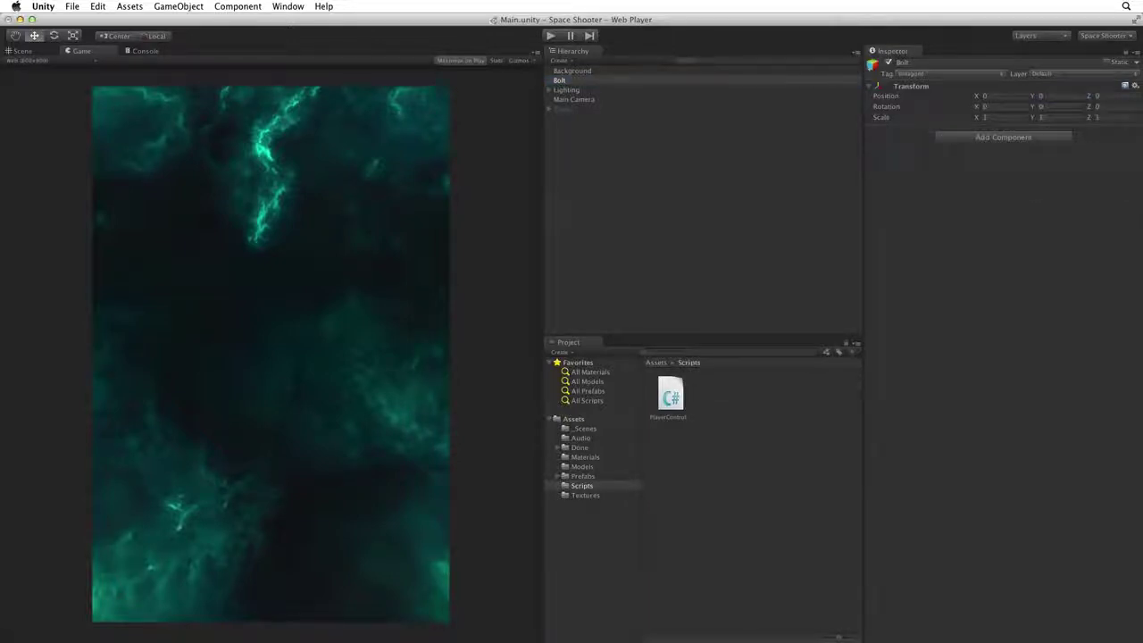
Create a new quad in the Hierarchy and name it VFX
left_click(560, 61)
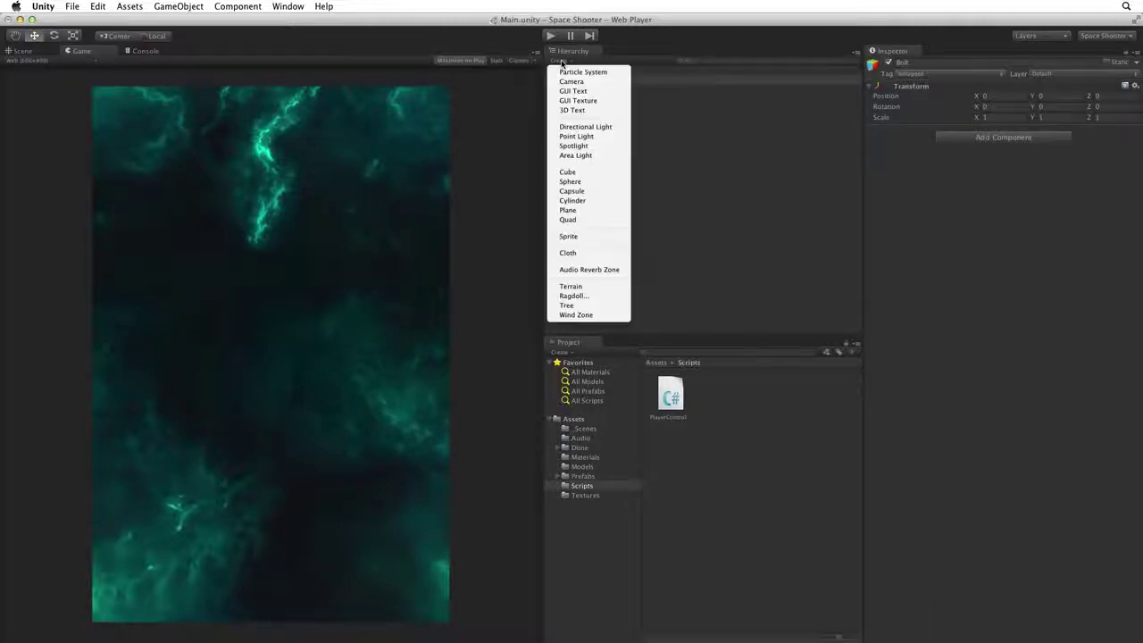
left_click(579, 221)
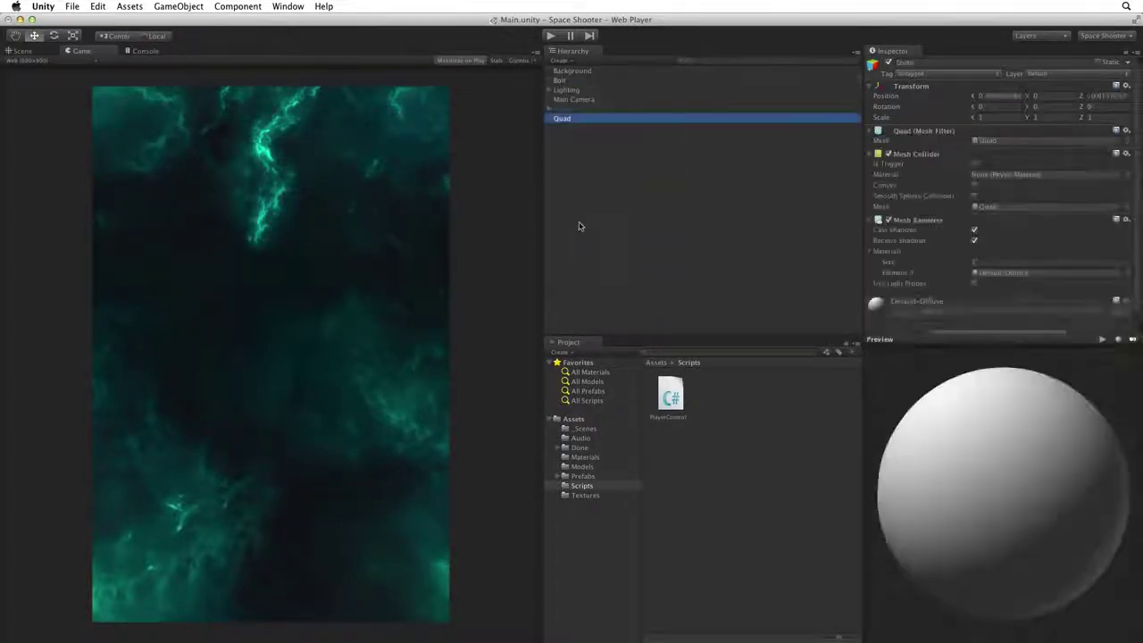
key("Return")
type("VFX")
key("Return")
Reset VFX's Transform to the origin and parent it under Bolt
left_click(1125, 86)
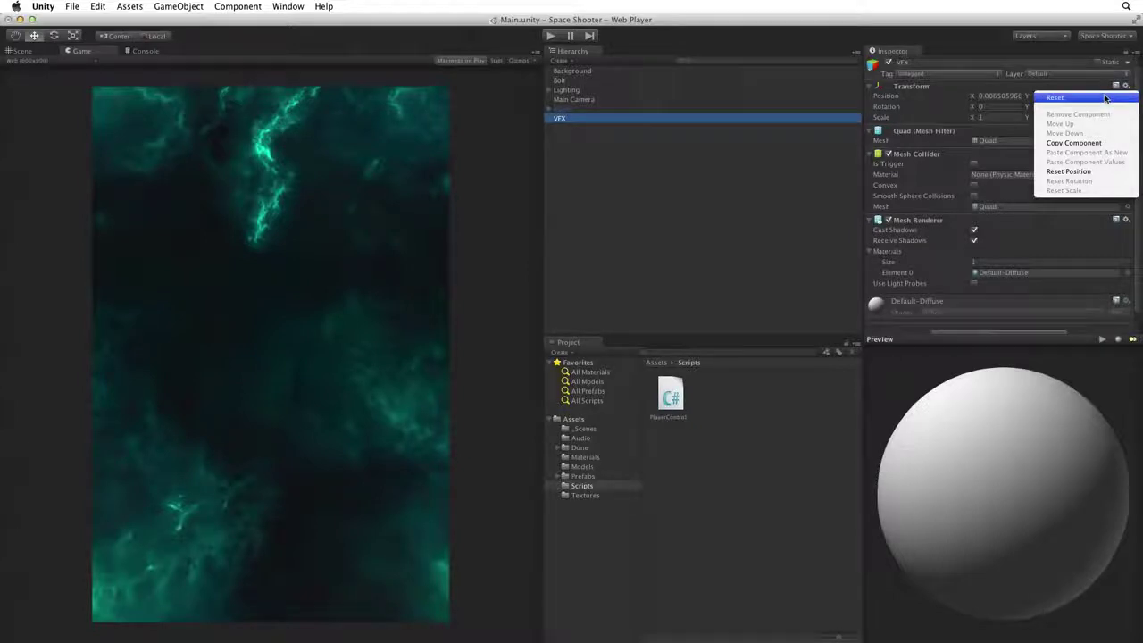
left_click(1067, 95)
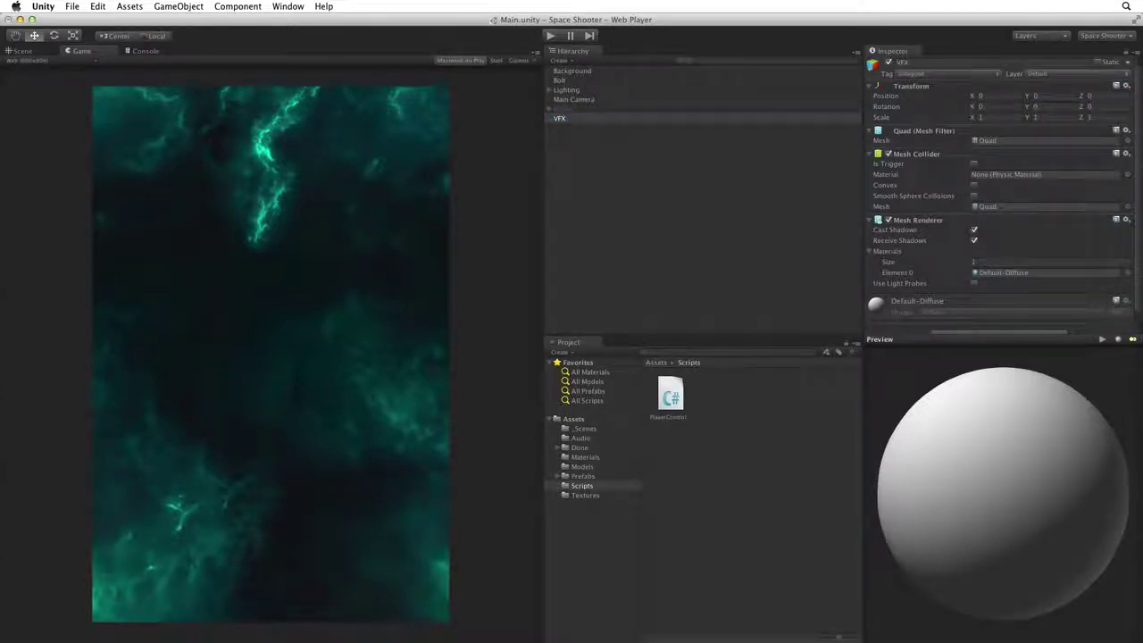
left_click_drag(559, 120, 594, 83)
left_click(549, 82)
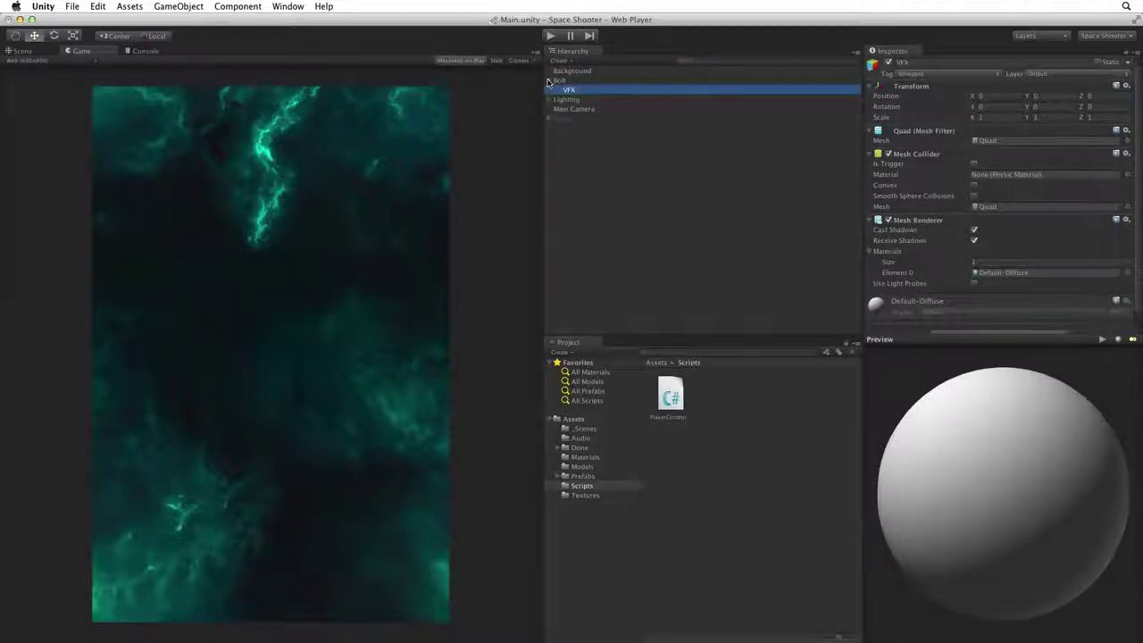
Set VFX's Rotation X to 90 and check the flat quad in the Scene and Game views
left_click(25, 52)
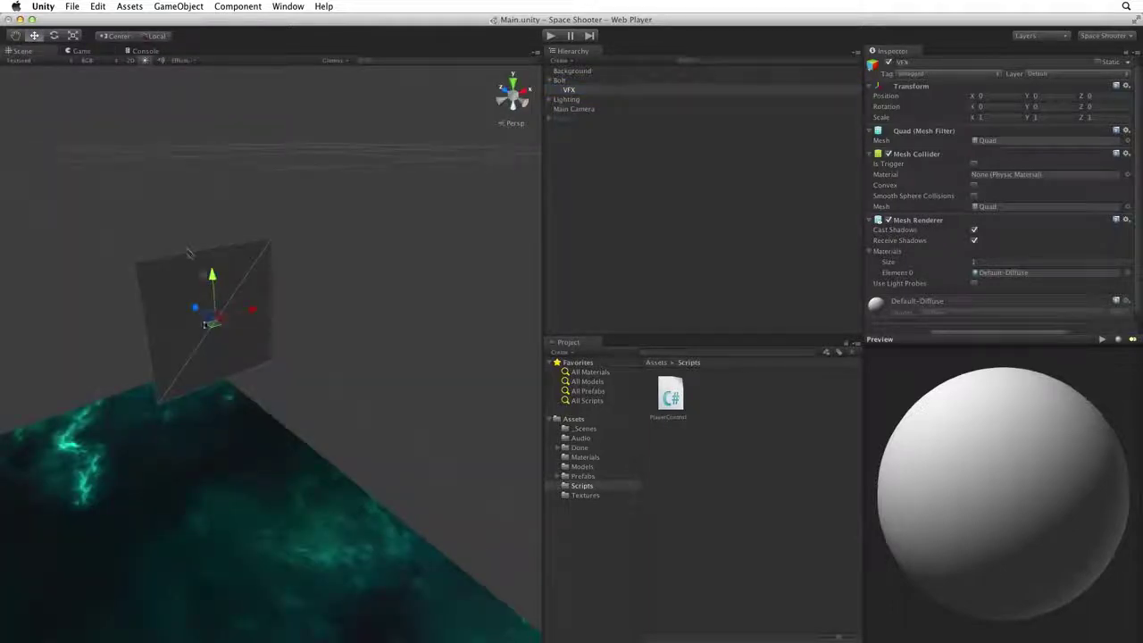
left_click_drag(175, 314, 208, 295, "alt")
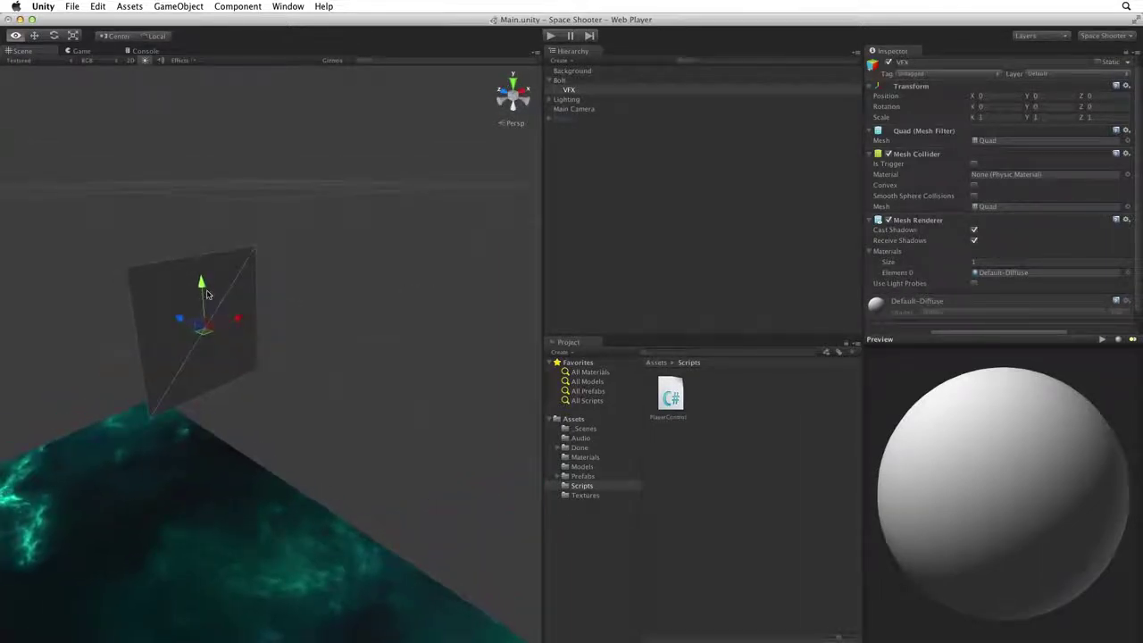
key("w")
type("90")
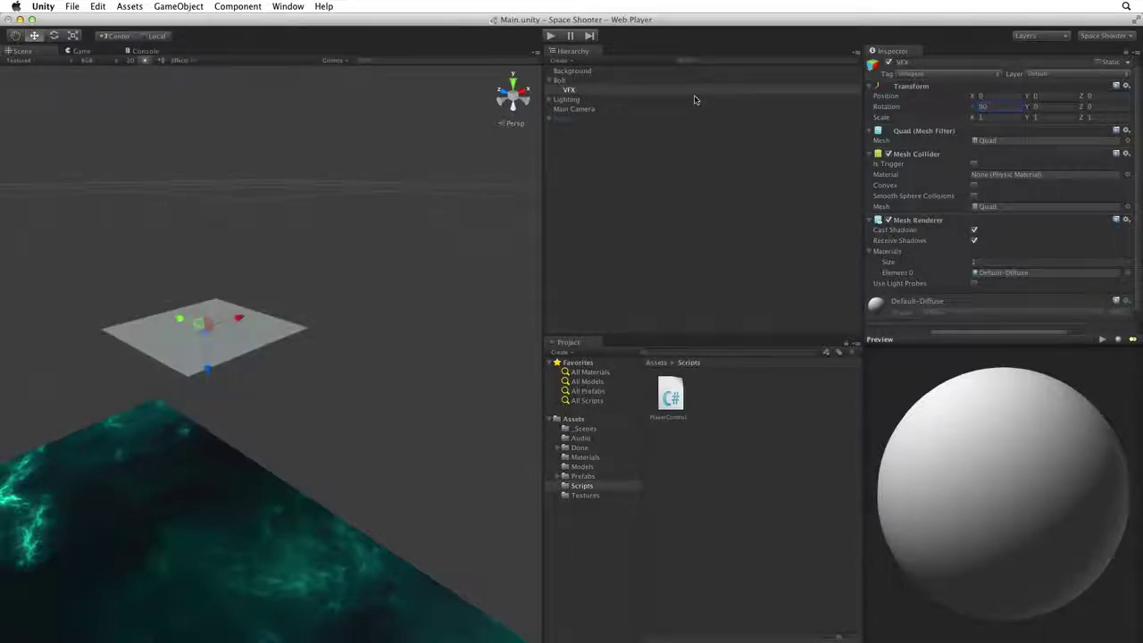
mouse_move(174, 186)
left_mouse_down("alt")
mouse_move(160, 212)
mouse_move(160, 196)
left_mouse_up("alt")
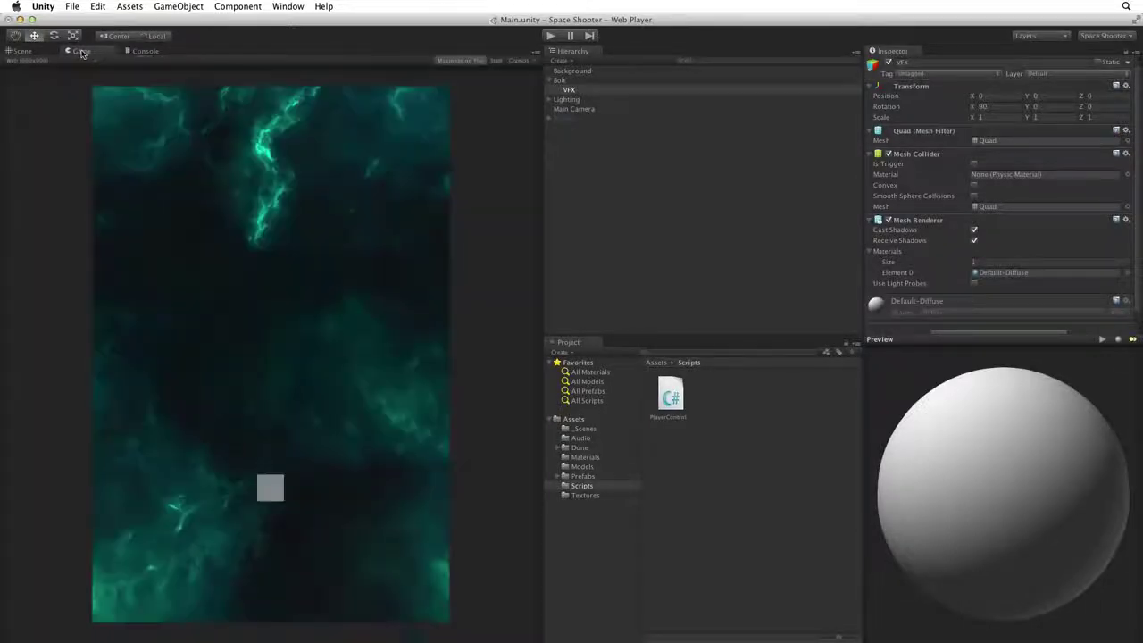
left_click(80, 52)
left_click(31, 53)
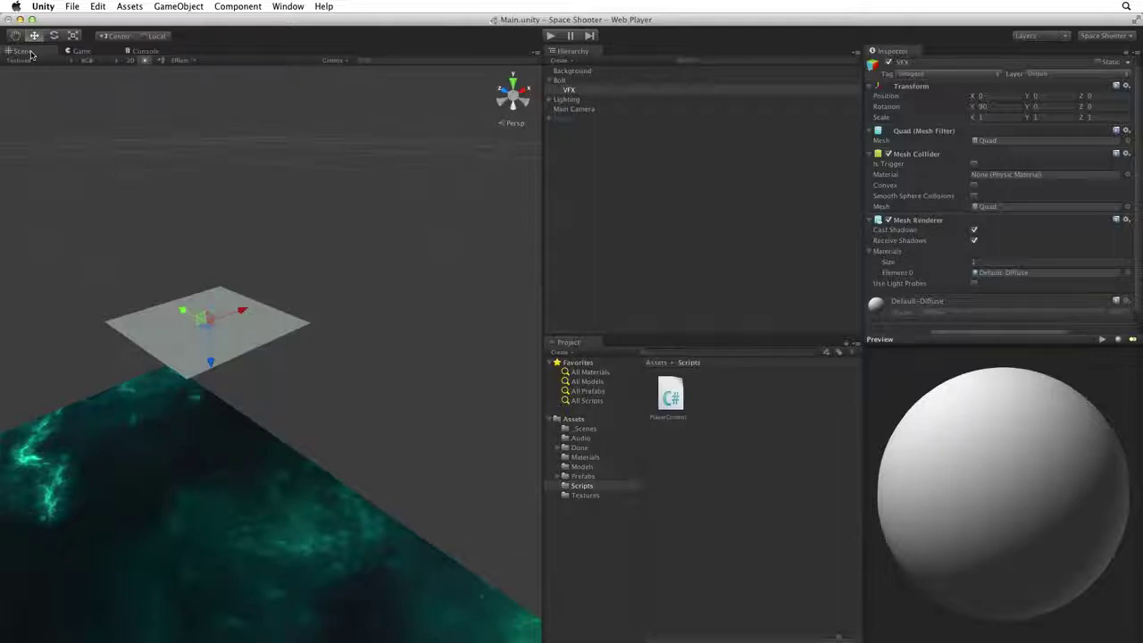
Inspect the fx_lazer_orange_diff texture in Textures, then browse to the Materials folder
left_click(588, 498)
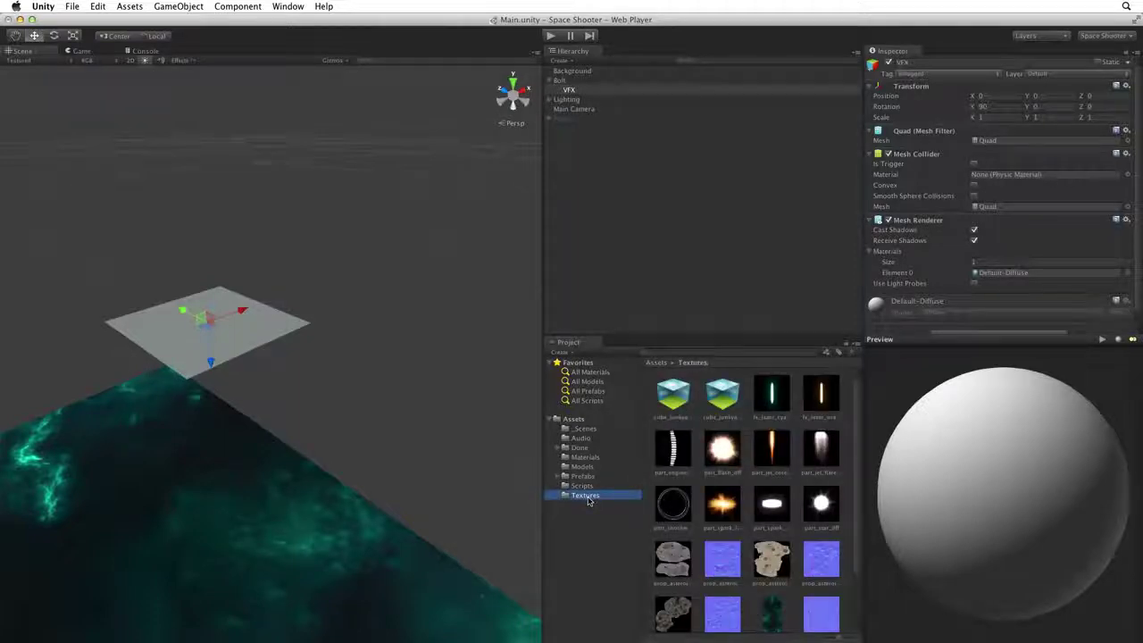
left_click(826, 393)
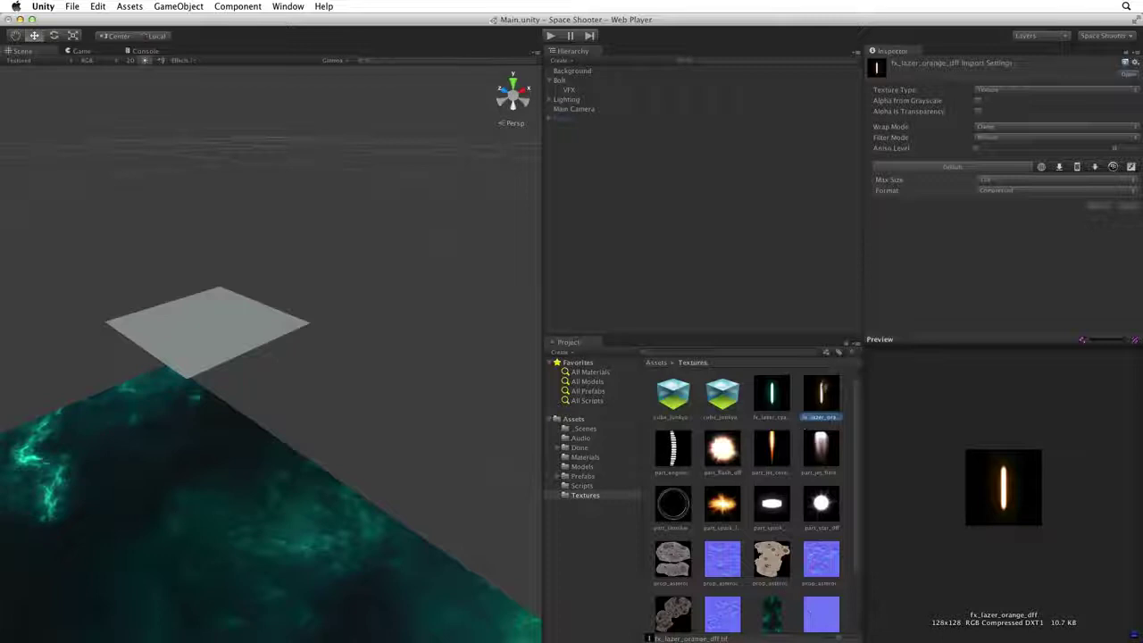
left_click(588, 458)
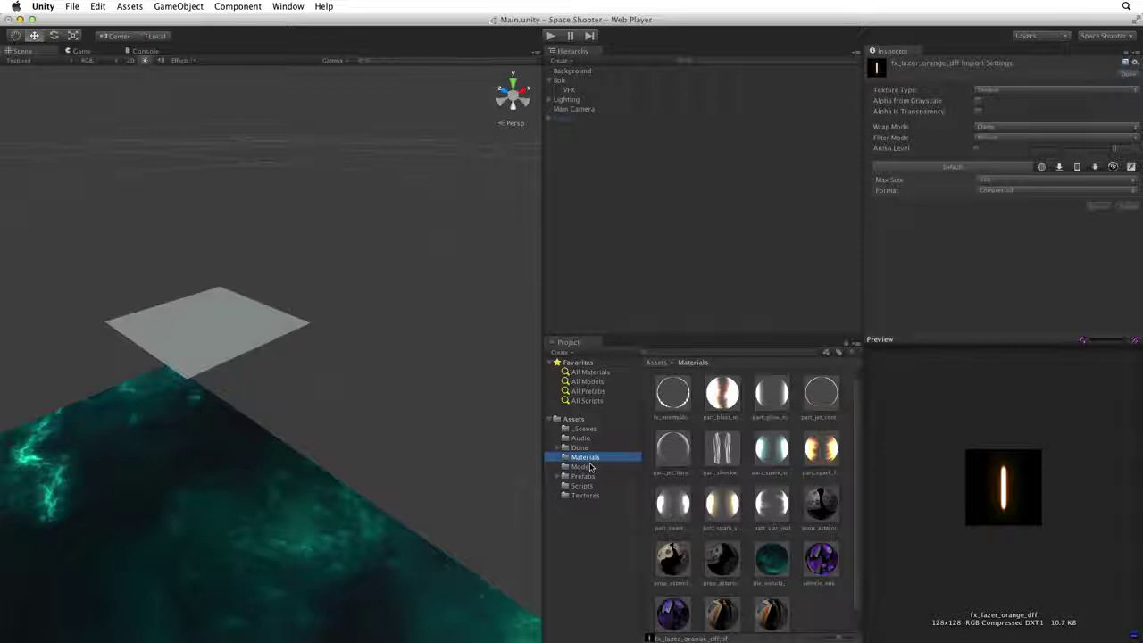
Create a new material named fx_bolt_orange and expand its Inspector settings
left_click(565, 353)
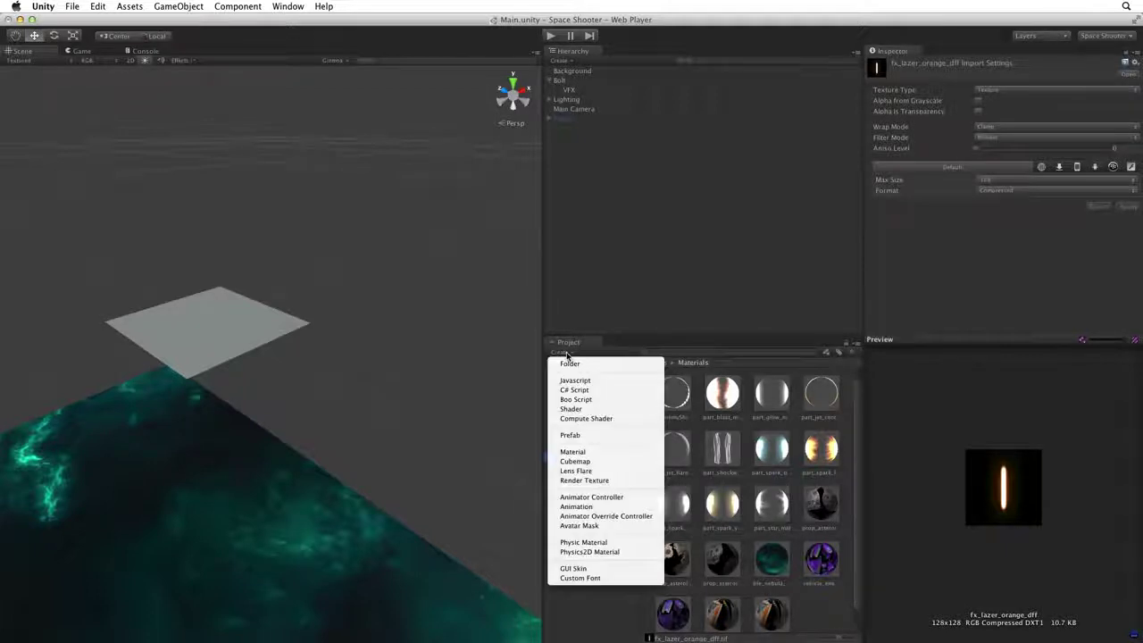
left_click(581, 453)
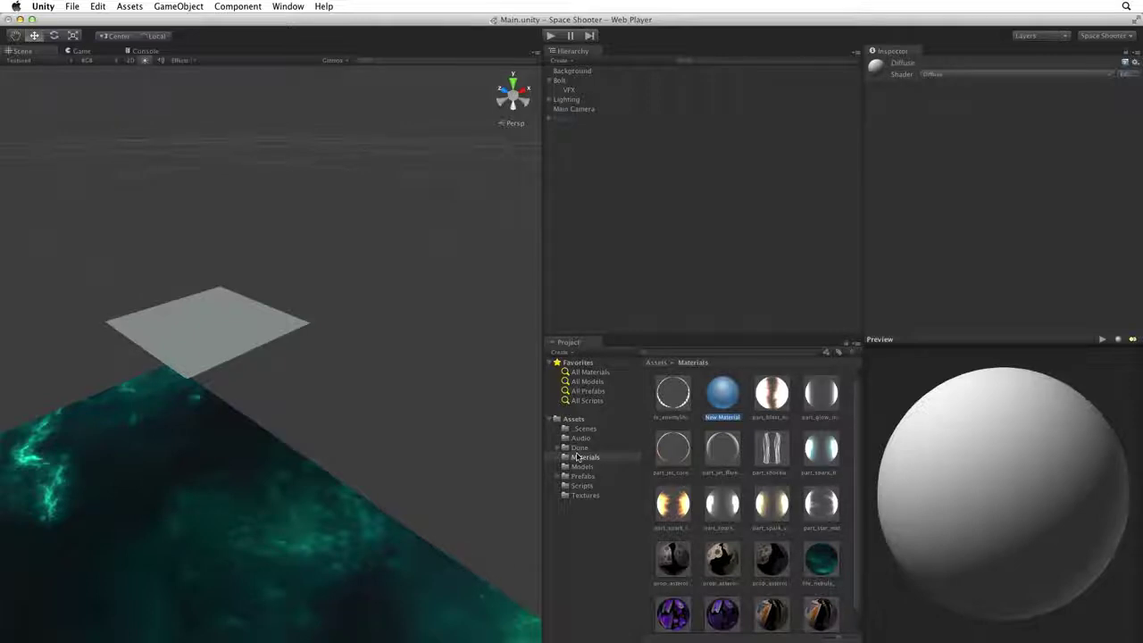
type("fx_bolt_oran")
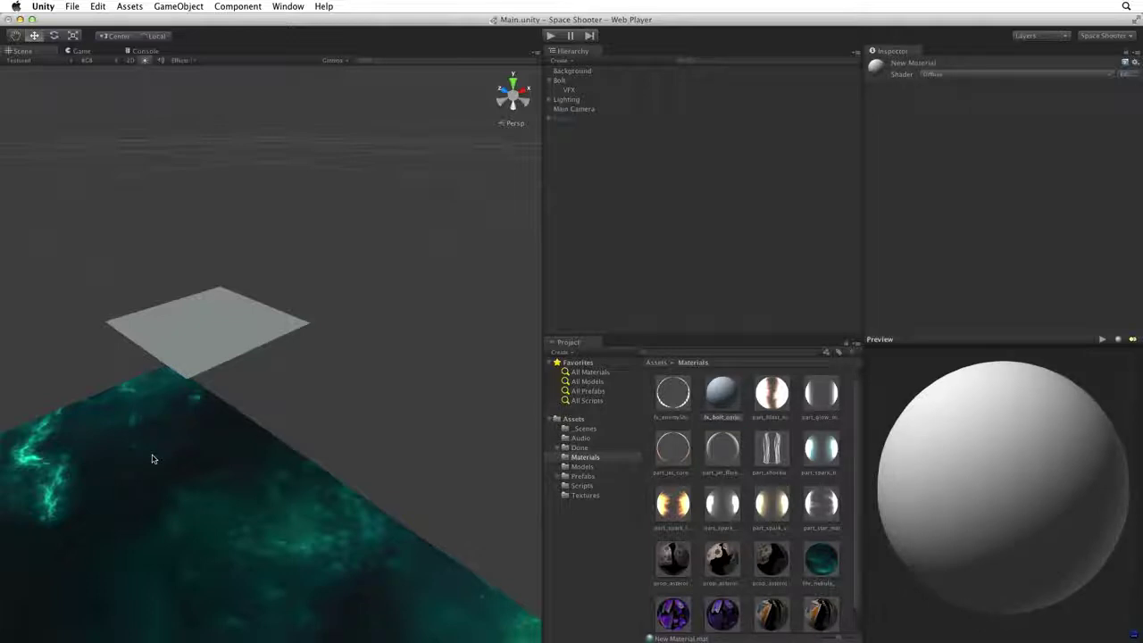
key("Return")
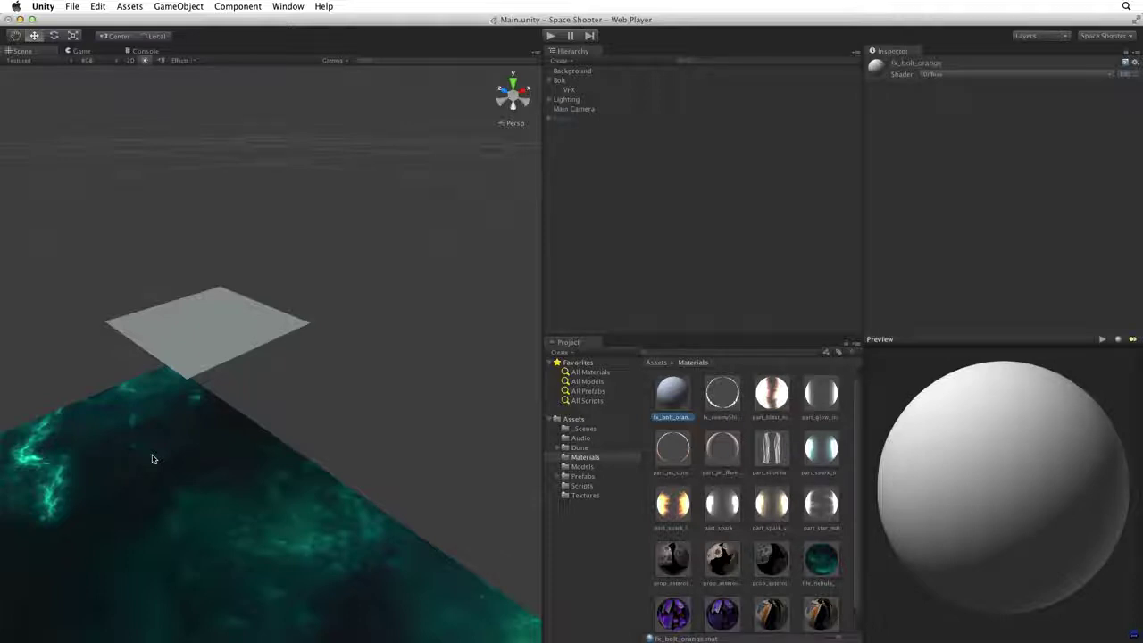
left_click(997, 65)
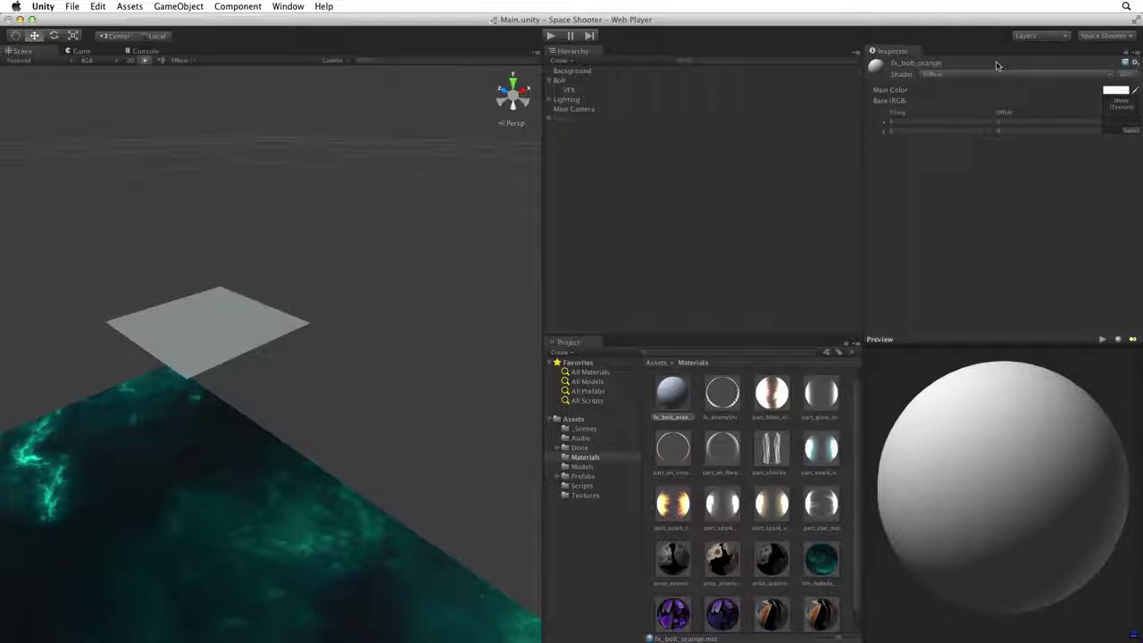
Try fx_lazer_orange in fx_bolt_orange's Base (RGB) slot, then set it back to None
left_click(1130, 129)
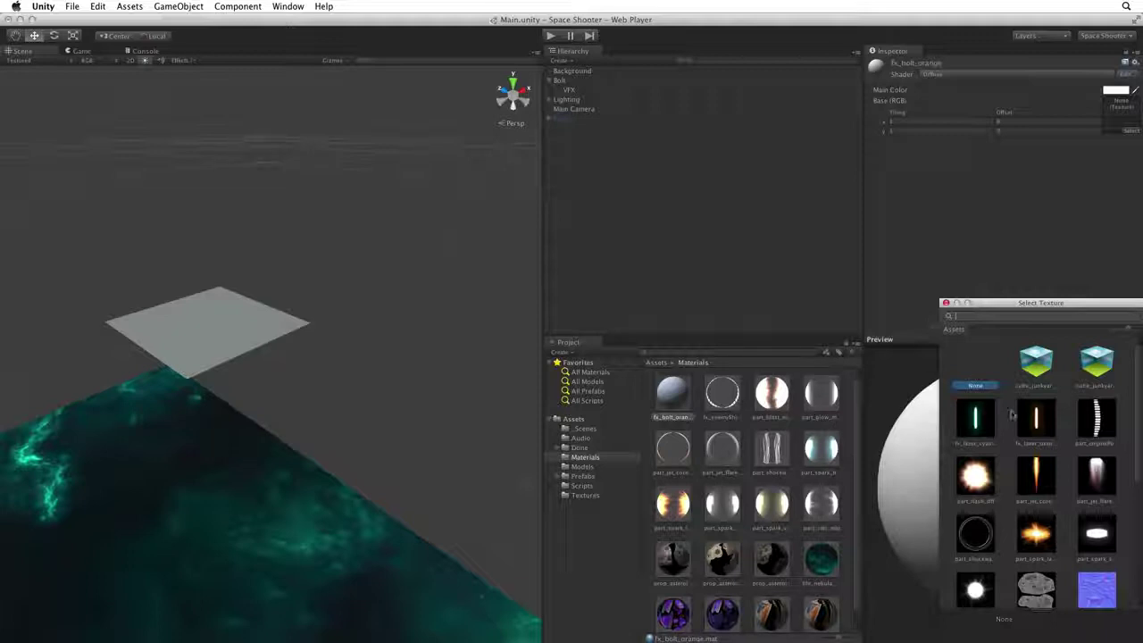
left_click(1036, 420)
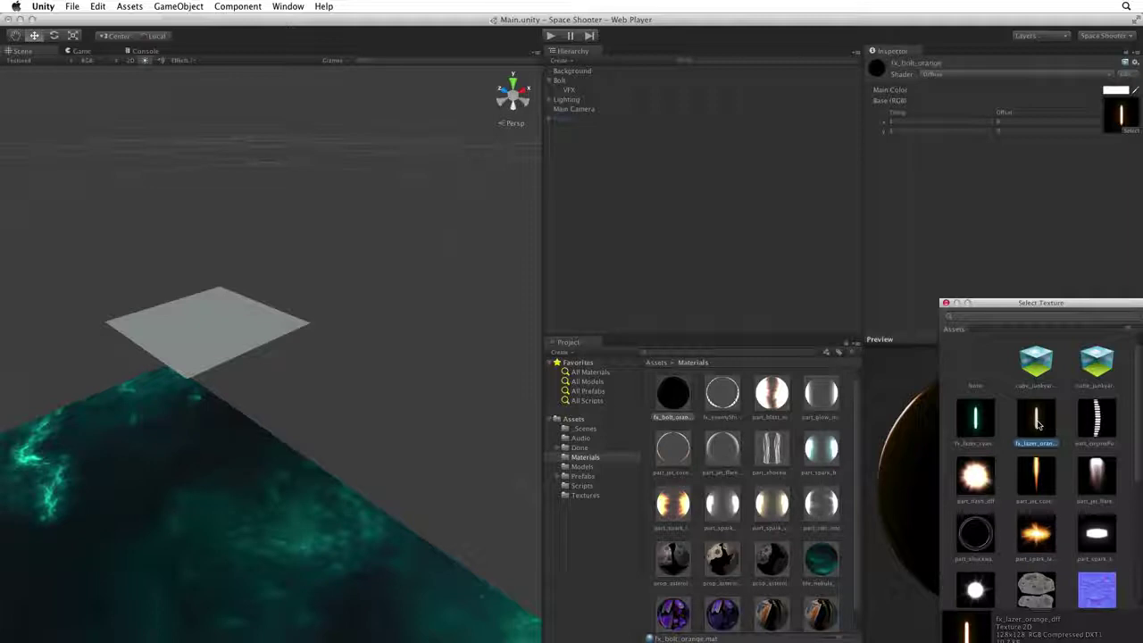
left_click(976, 362)
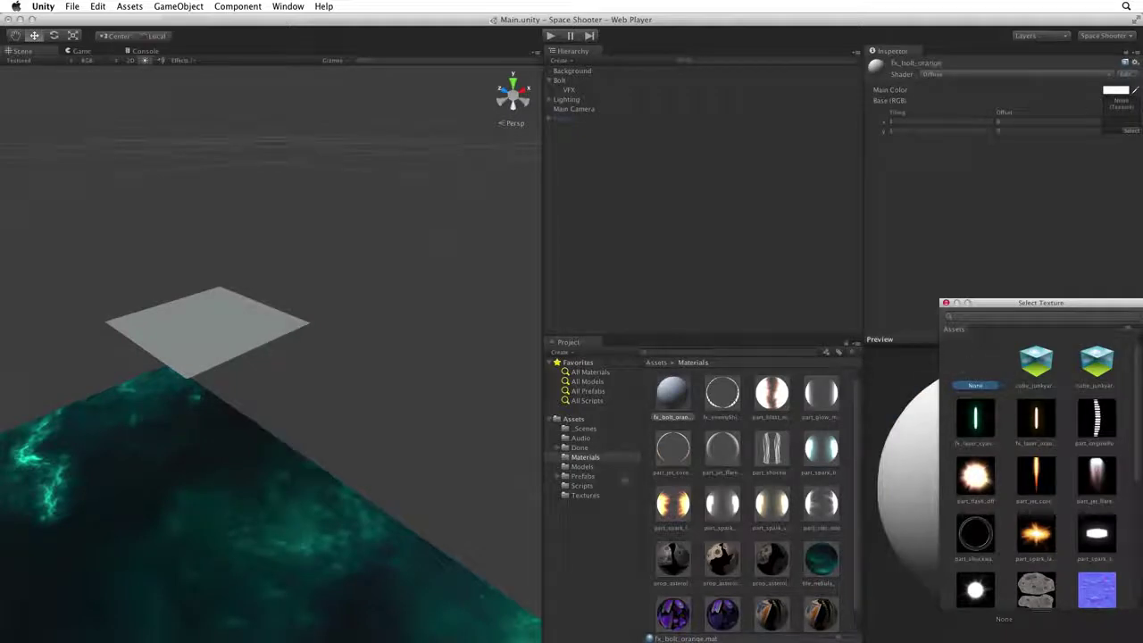
Drag the orange laser texture into fx_bolt_orange's Base (RGB) slot and spin the preview sphere
left_click(597, 498)
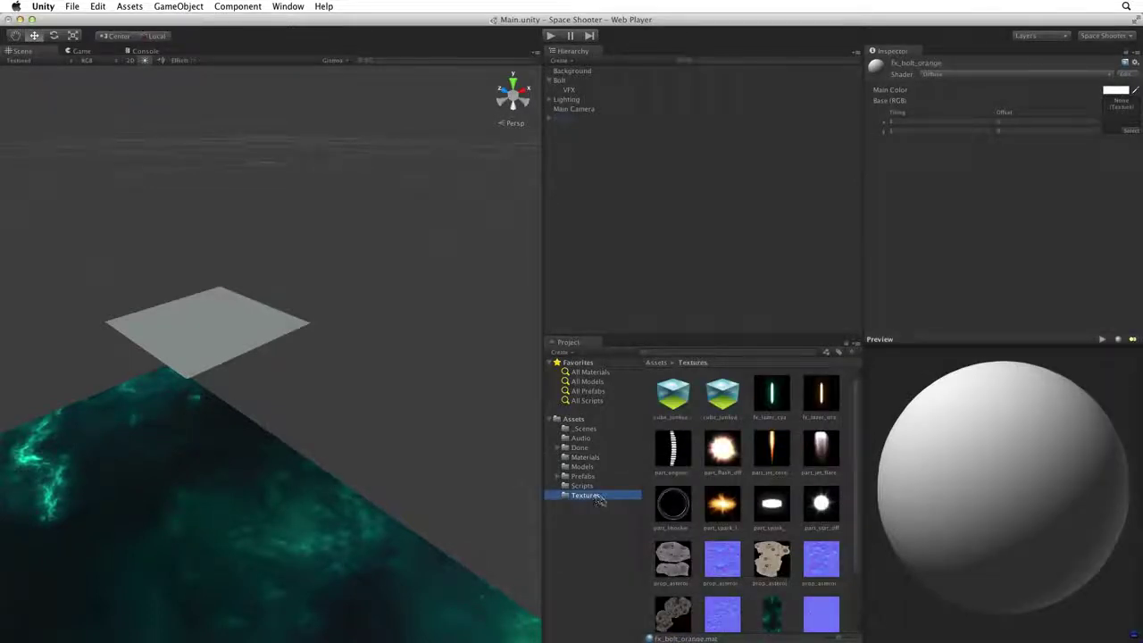
left_click(822, 396)
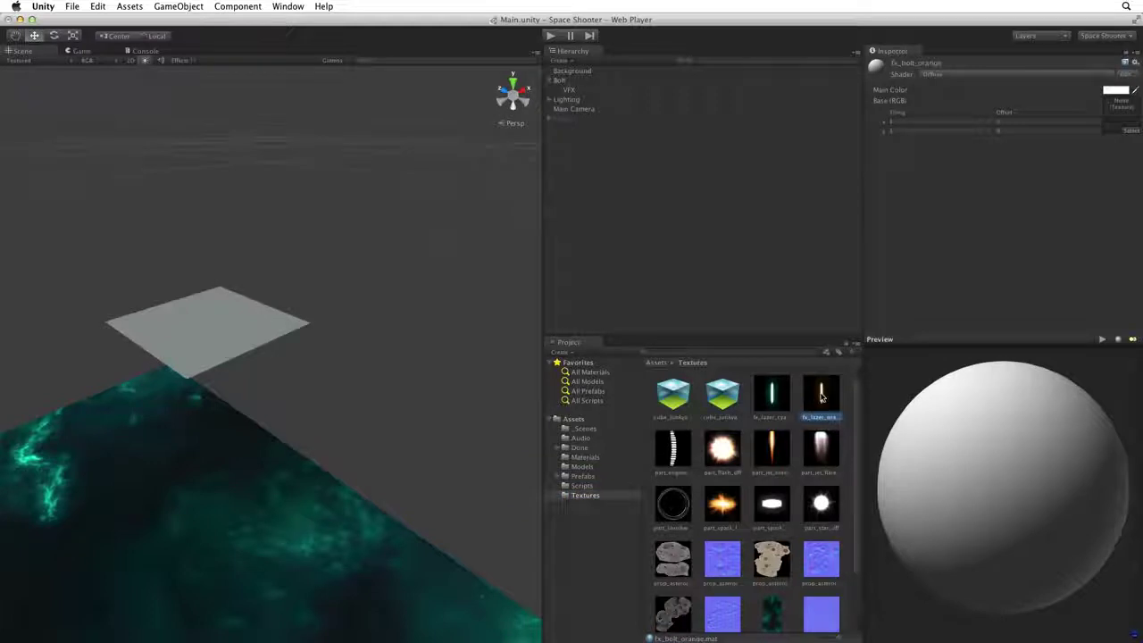
left_click_drag(822, 395, 1113, 122)
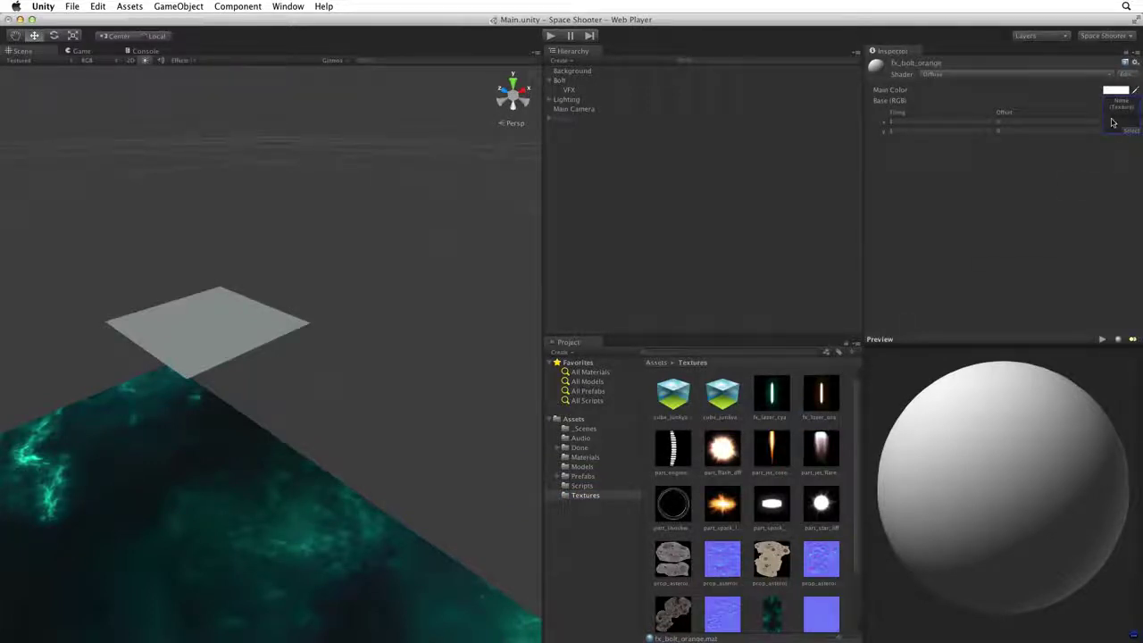
left_click_drag(1112, 122, 1114, 124)
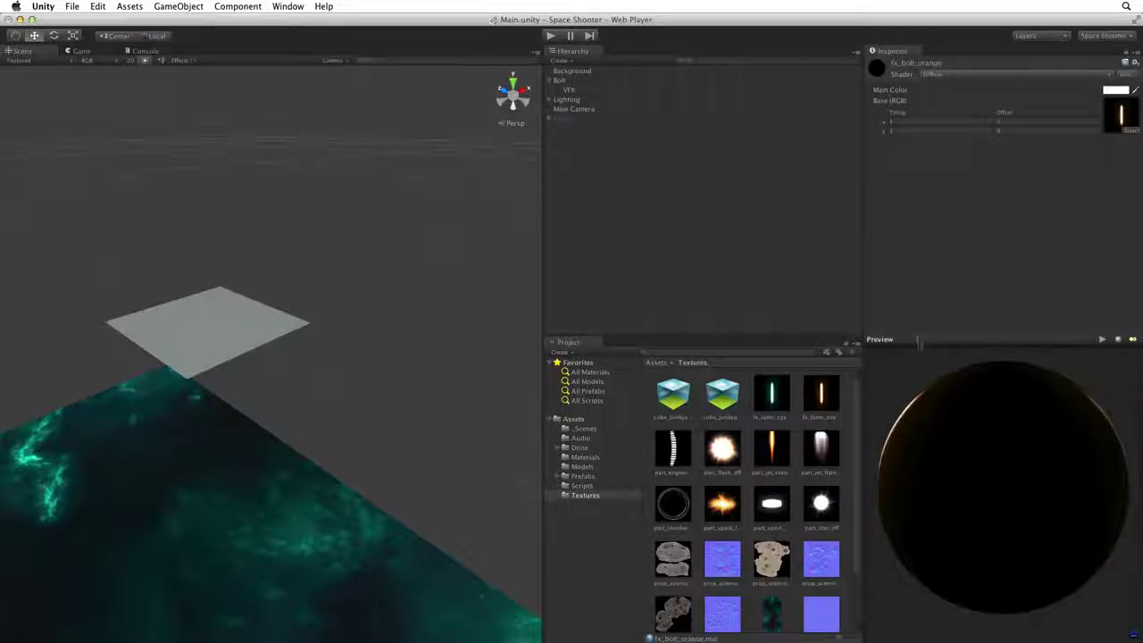
mouse_move(951, 456)
left_mouse_down()
mouse_move(977, 487)
mouse_move(1075, 467)
mouse_move(1016, 459)
mouse_move(1102, 444)
left_mouse_up()
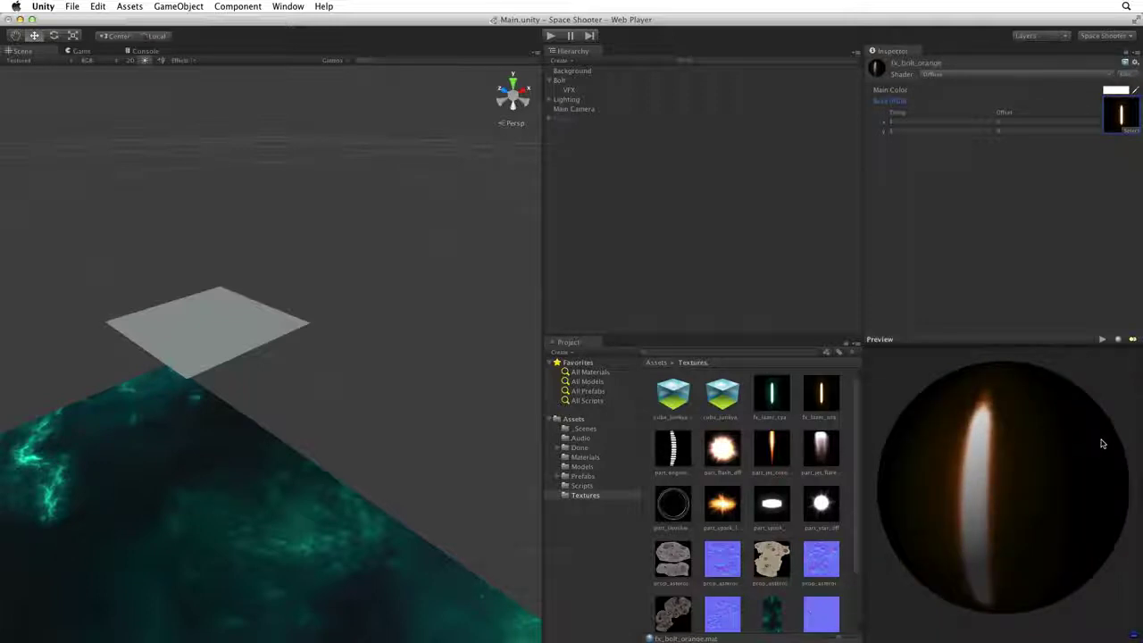
Drag fx_bolt_orange from Materials onto the VFX quad, then select VFX in the Hierarchy
left_click(594, 459)
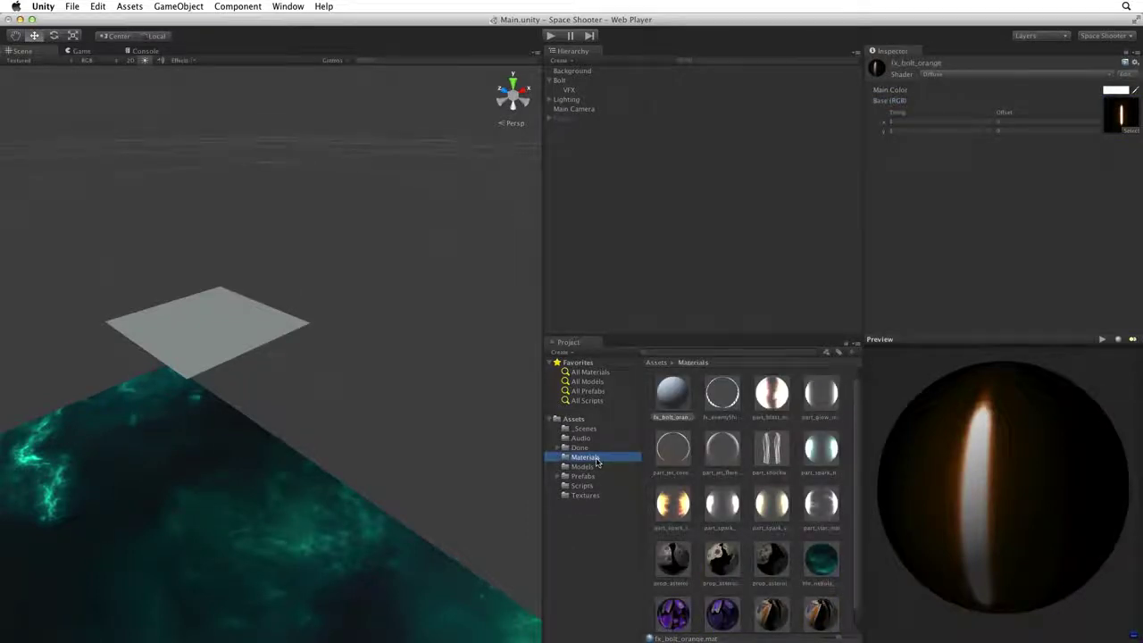
left_click(674, 399)
left_click_drag(674, 398, 209, 357)
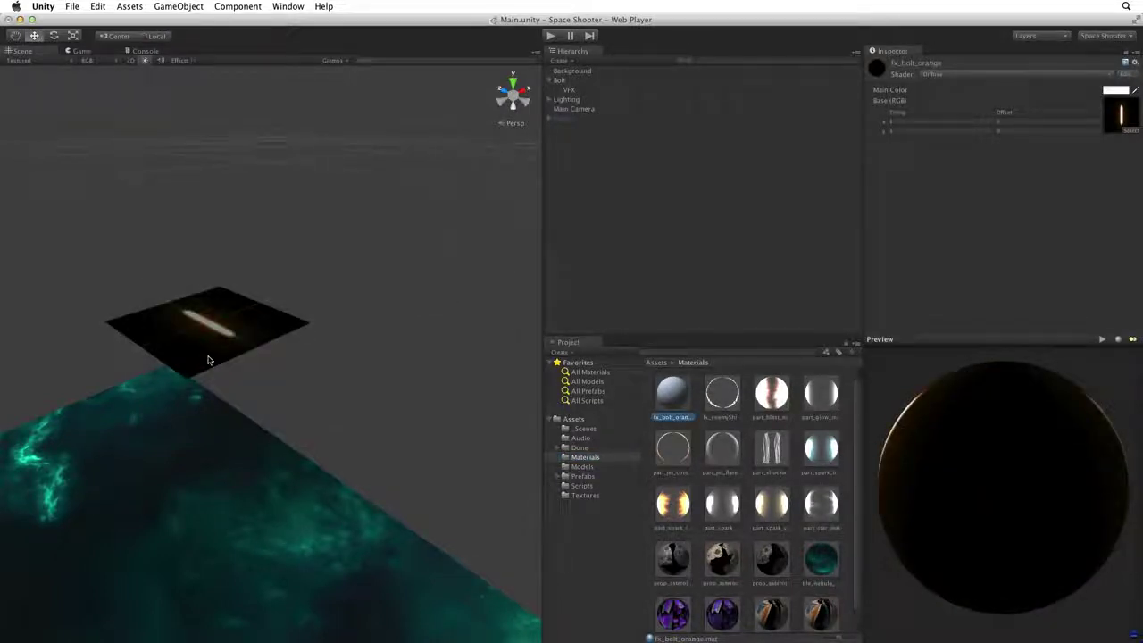
left_click(572, 90)
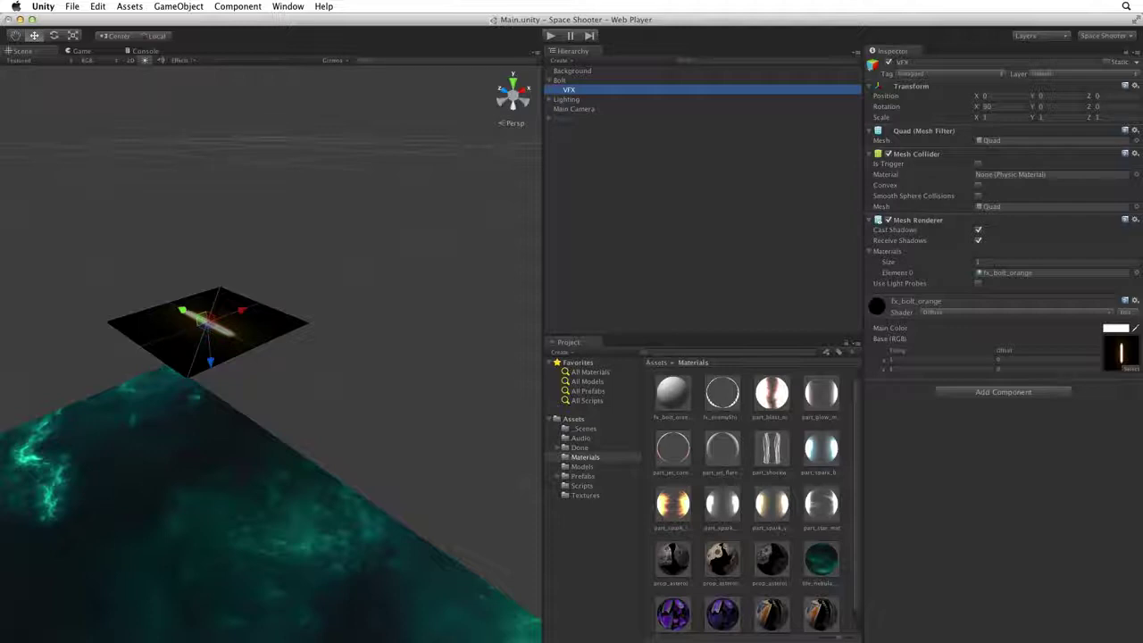
Preview the bolt in the Game view with Cmd+2 and open the material's Shader dropdown
key("super+2")
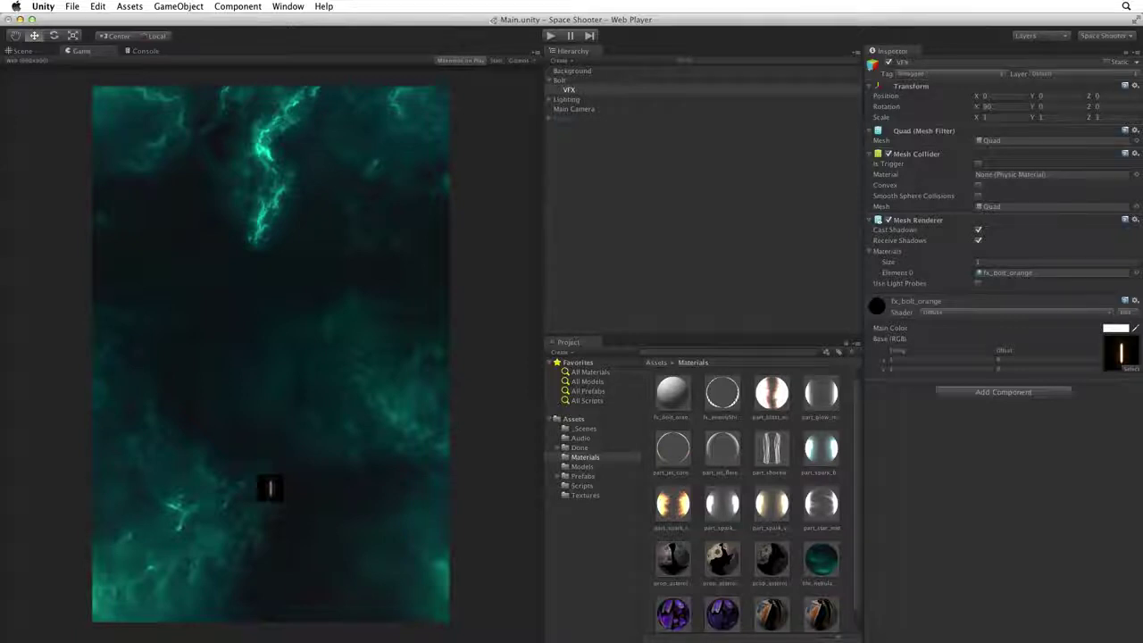
left_click(997, 314)
Set the fx_bolt_orange material's shader to Particles/Additive
left_click(998, 313)
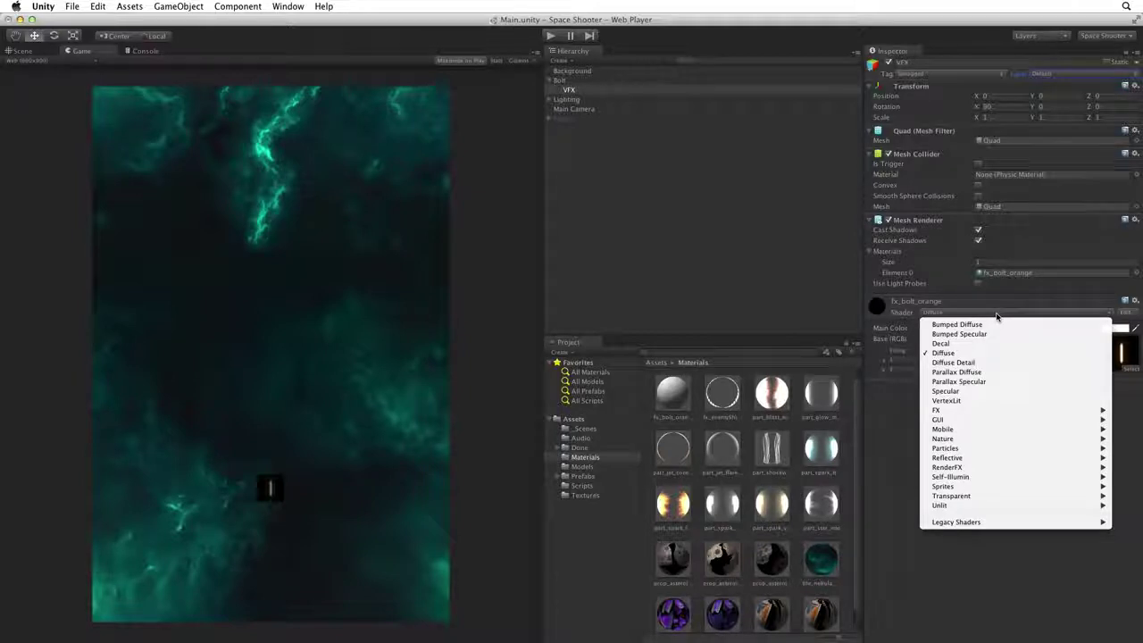
mouse_move(953, 448)
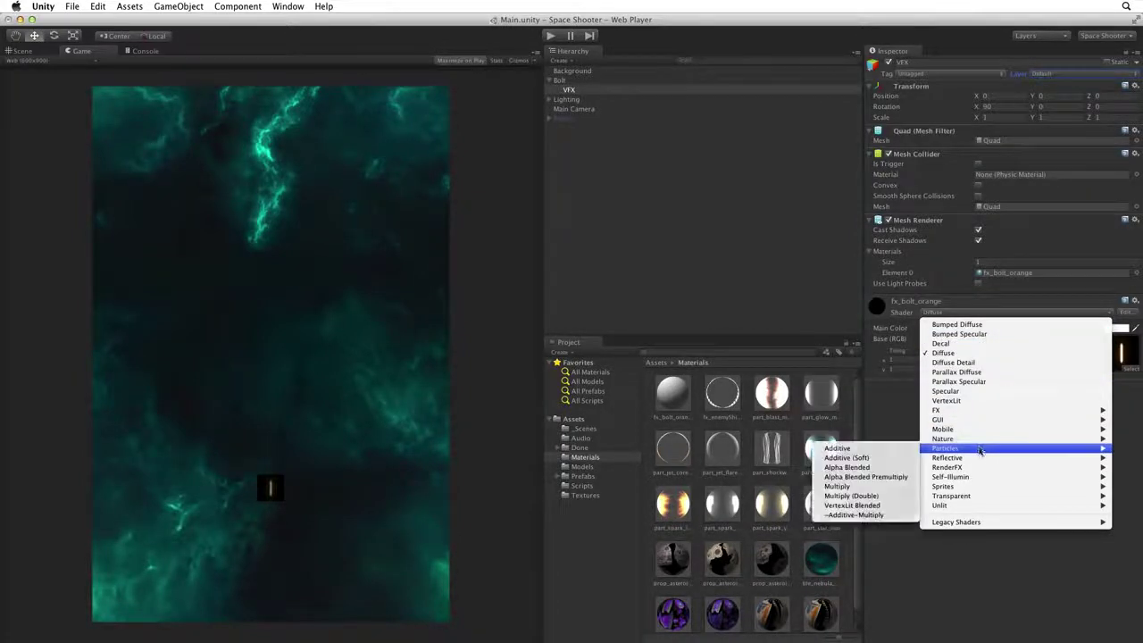
left_click(885, 450)
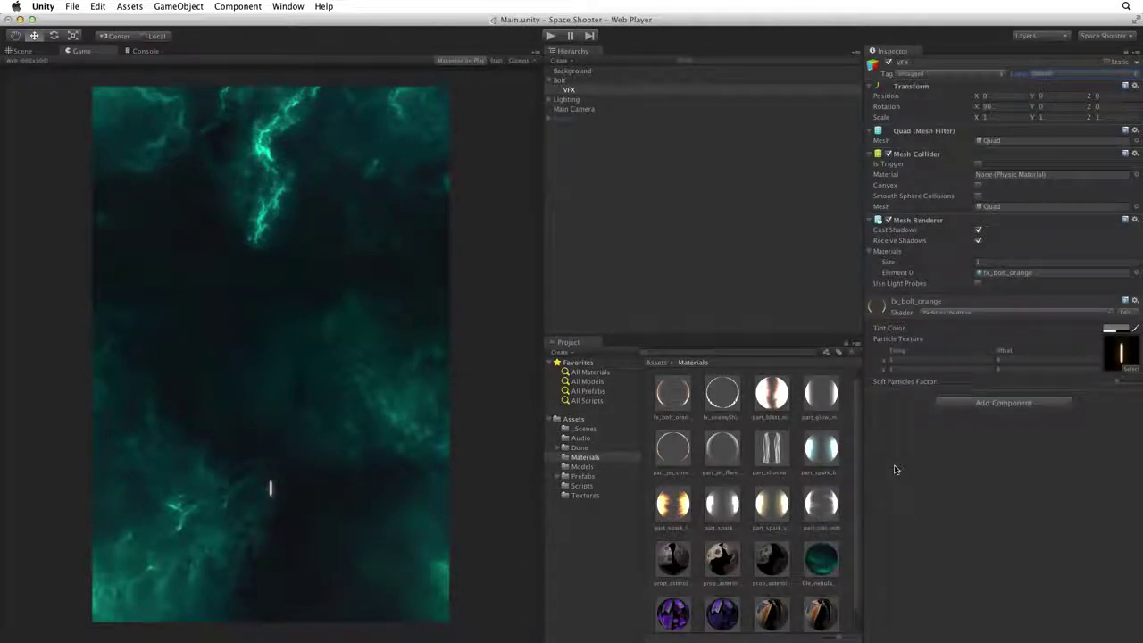
Change the shader to Mobile/Particles/Additive so the bolt loses its black square
left_click(991, 312)
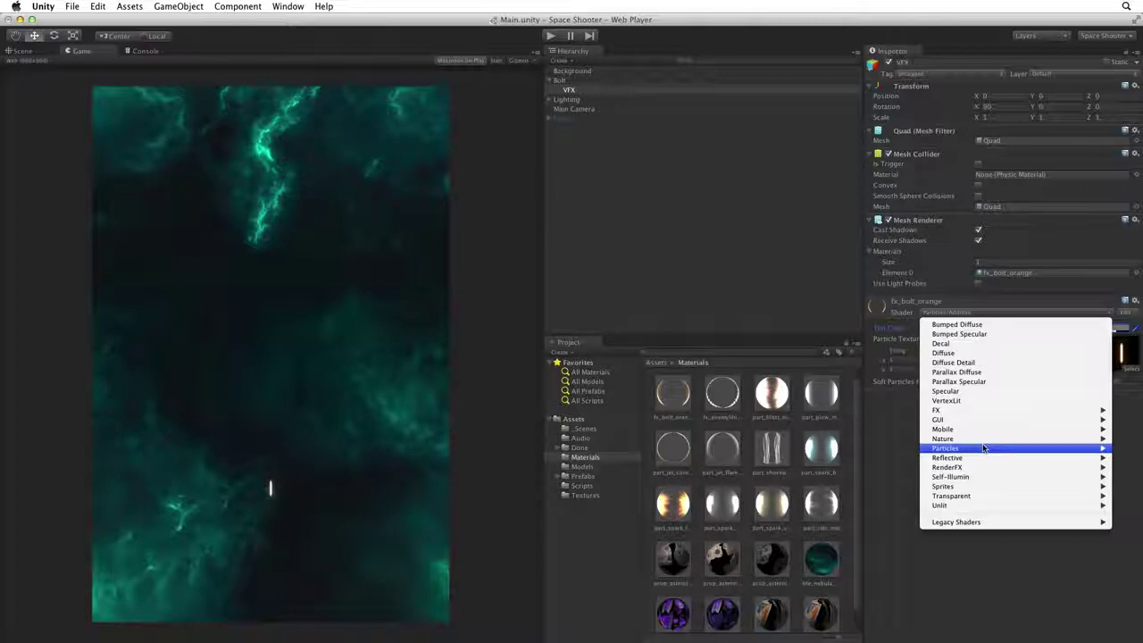
mouse_move(983, 429)
mouse_move(893, 469)
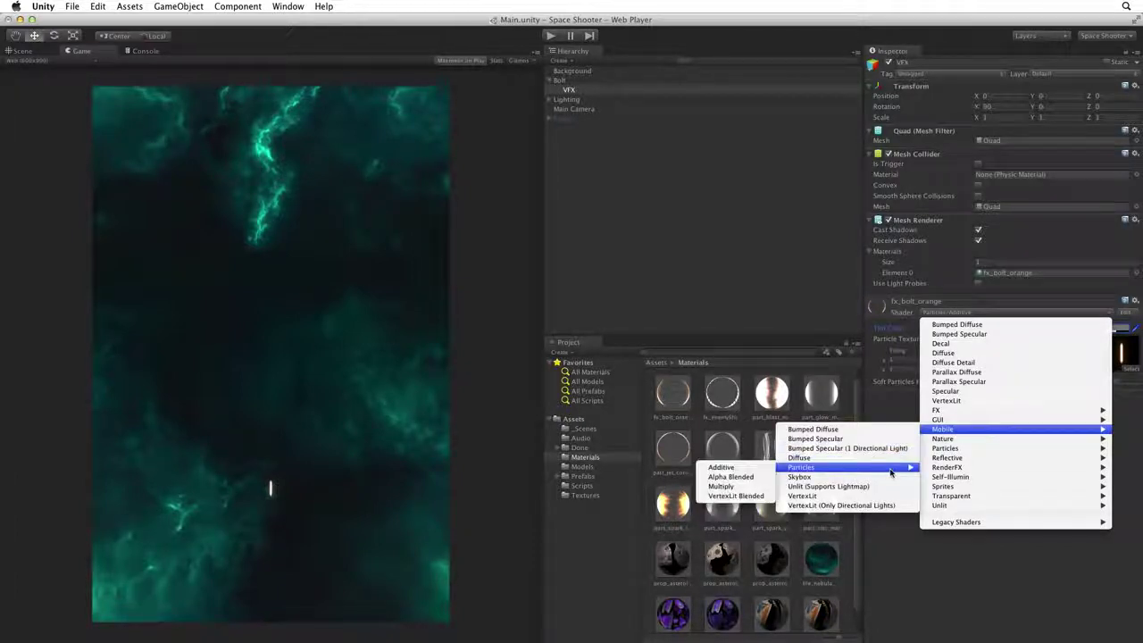
left_click(720, 467)
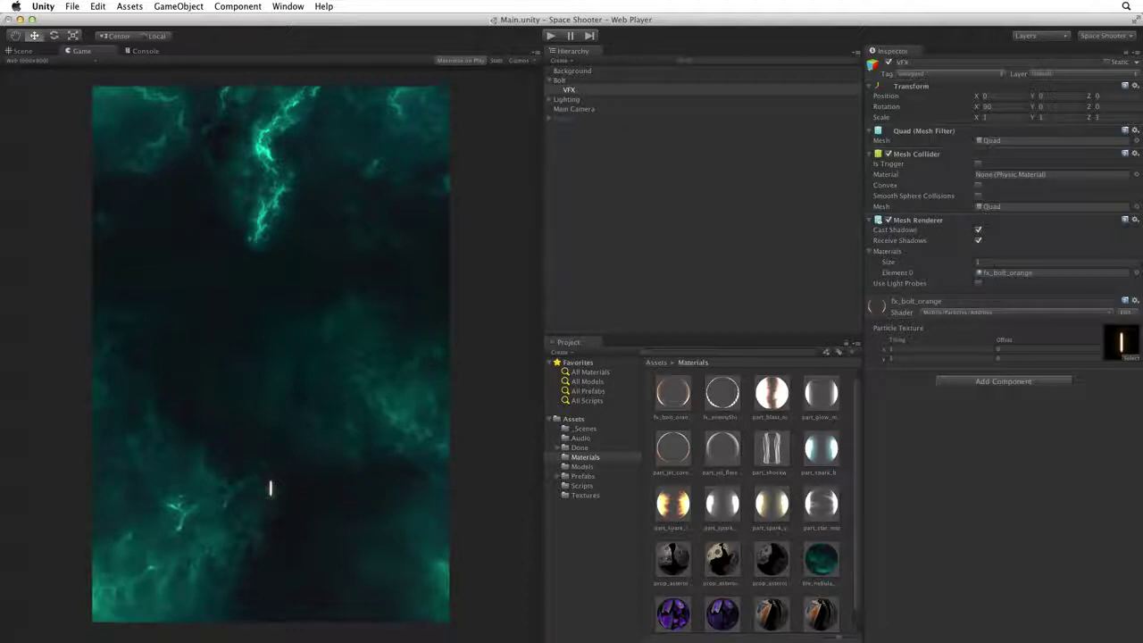
Add a Physics Rigidbody to Bolt and untick Use Gravity
left_click(574, 80)
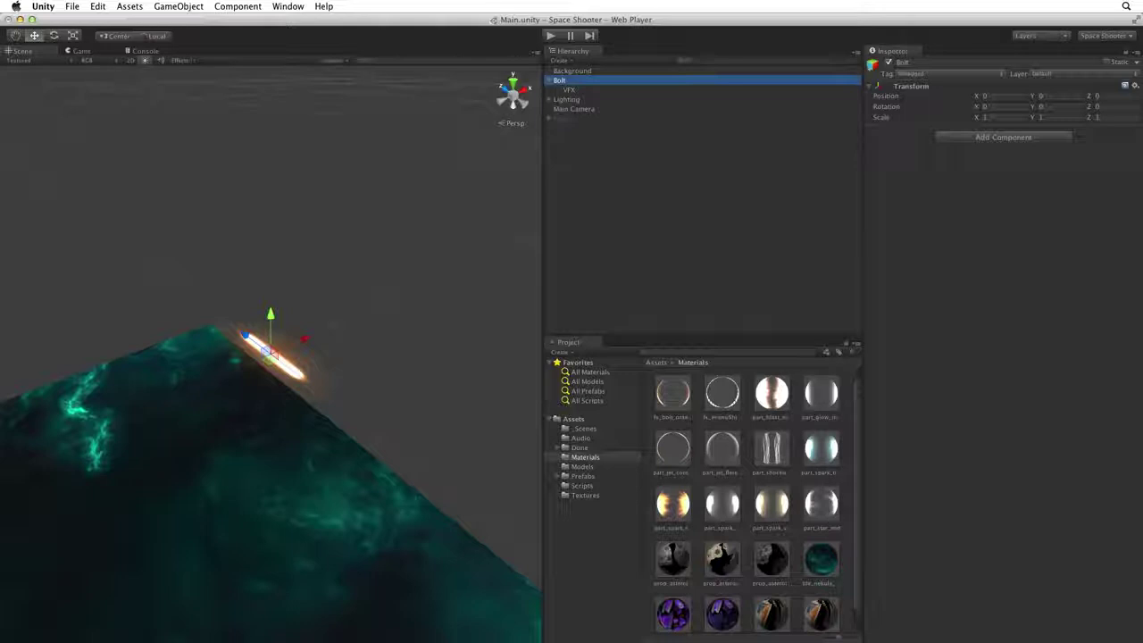
left_click(1015, 137)
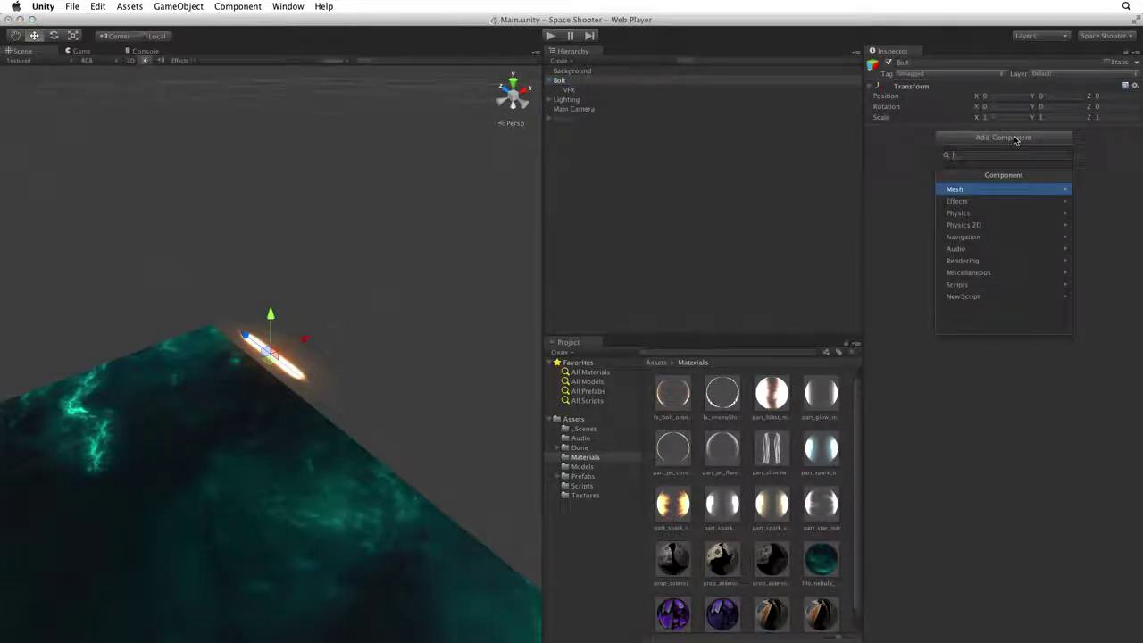
left_click(990, 215)
left_click(1000, 190)
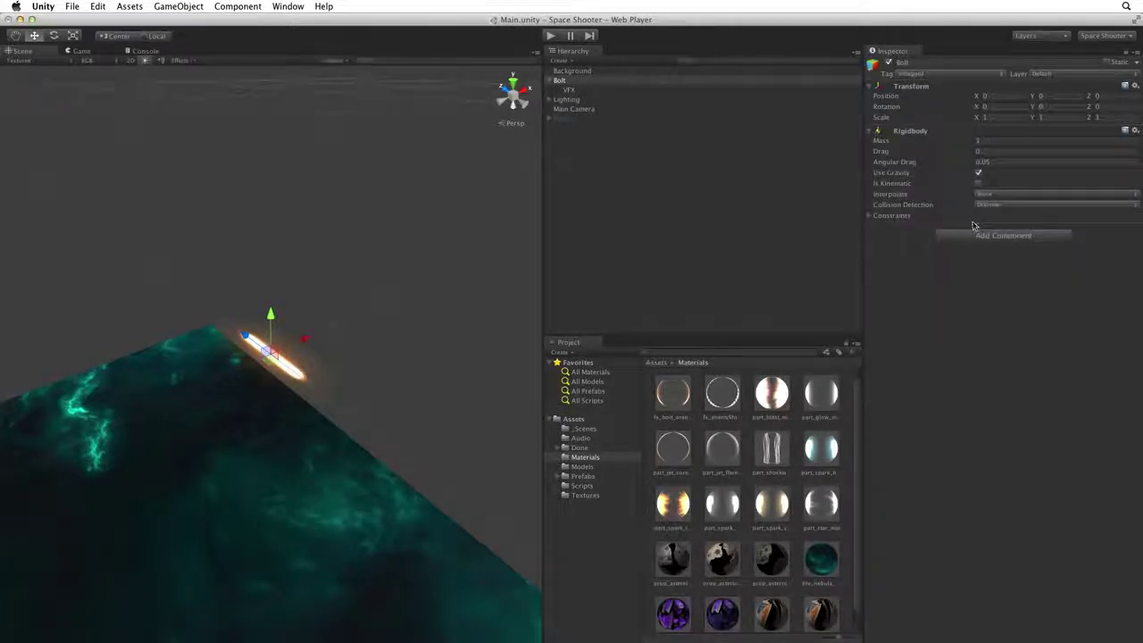
left_click(977, 173)
Remove VFX's Mesh Collider, leaving its Mesh Renderer enabled
left_click(569, 89)
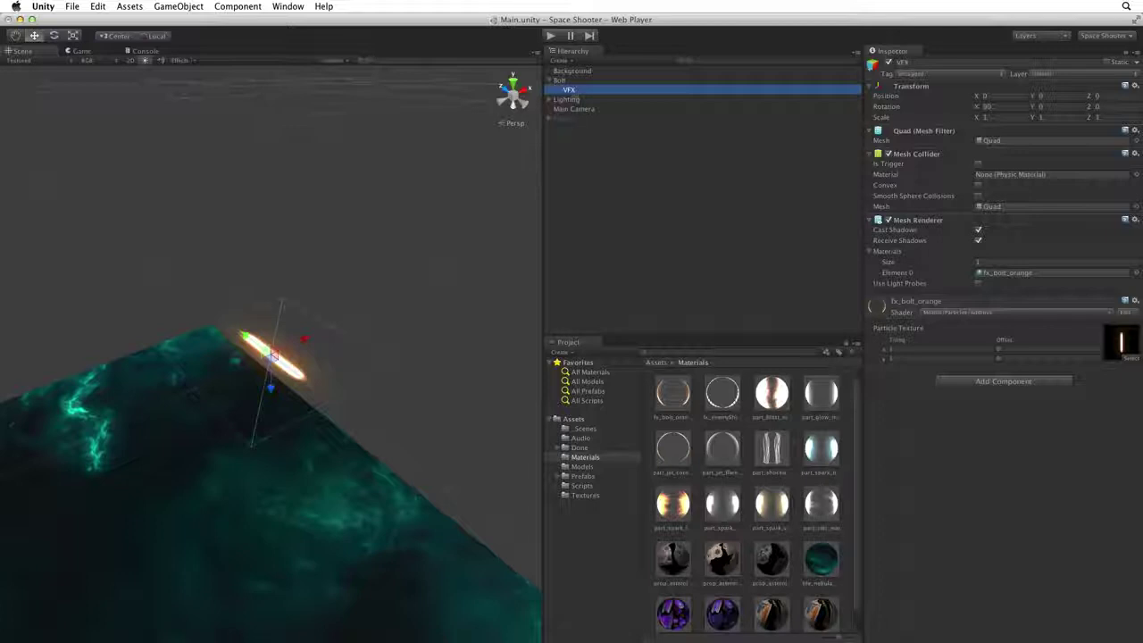
left_click(889, 221)
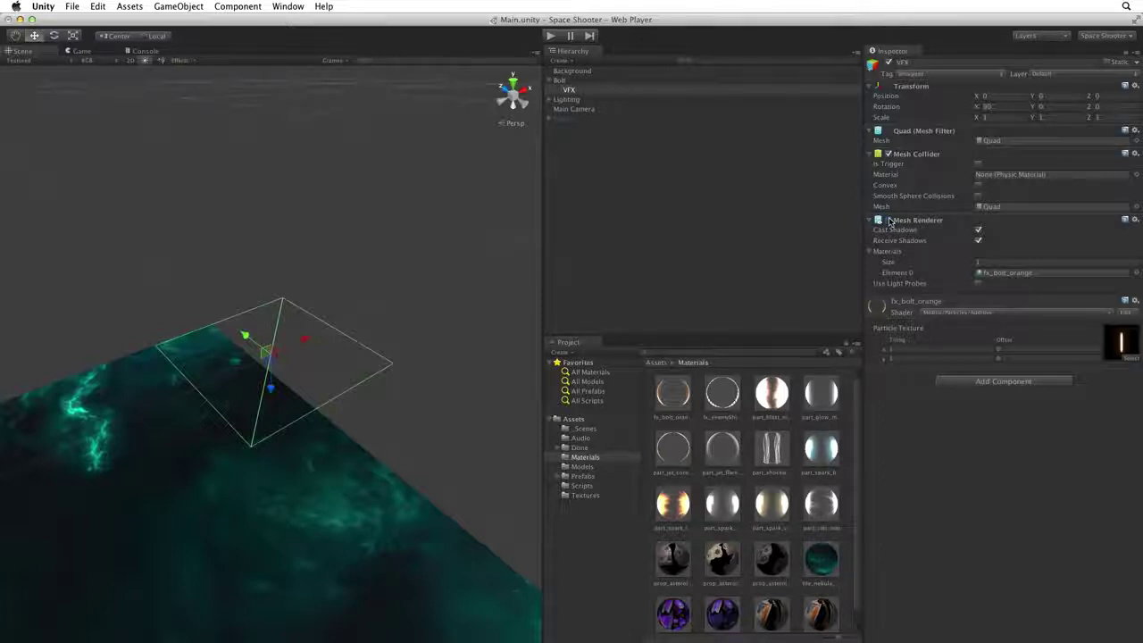
left_click(888, 221)
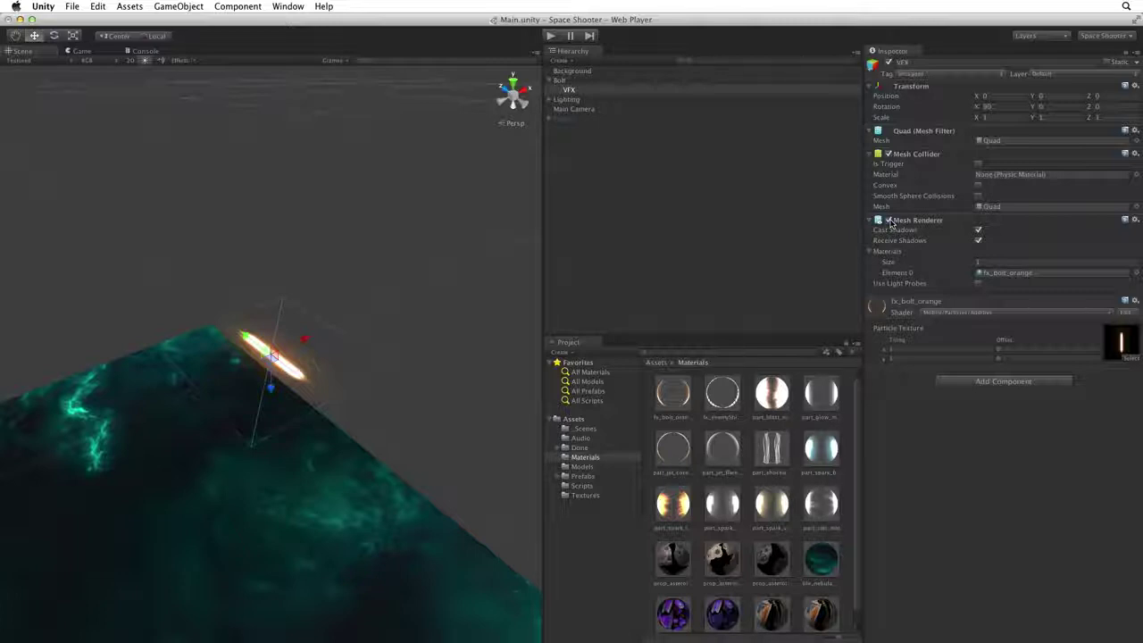
left_click(1135, 154)
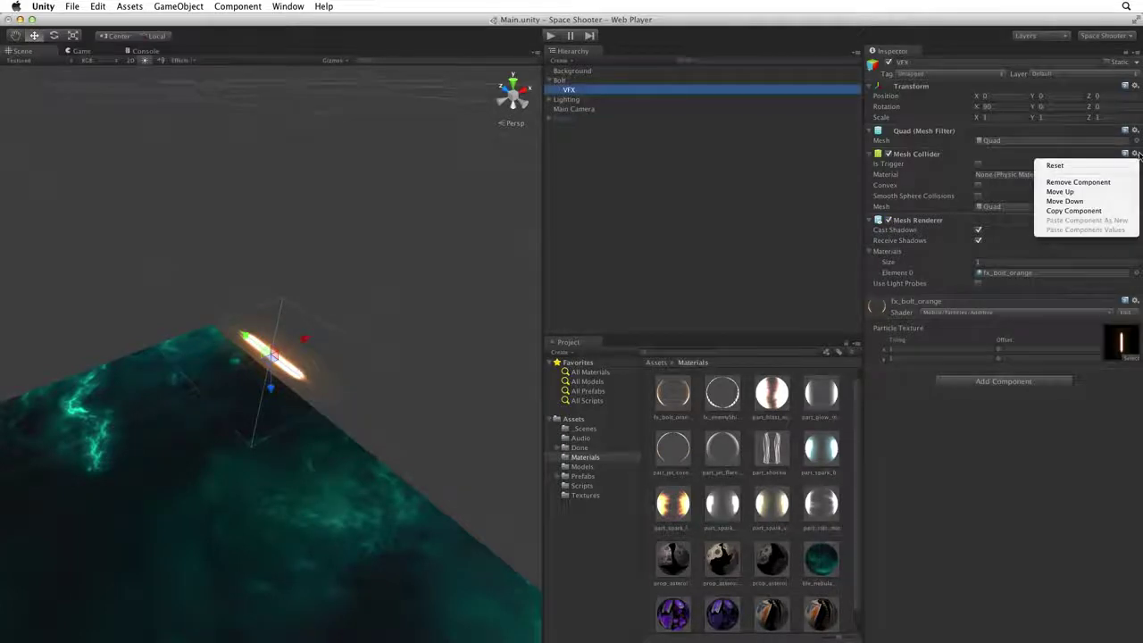
left_click(1088, 183)
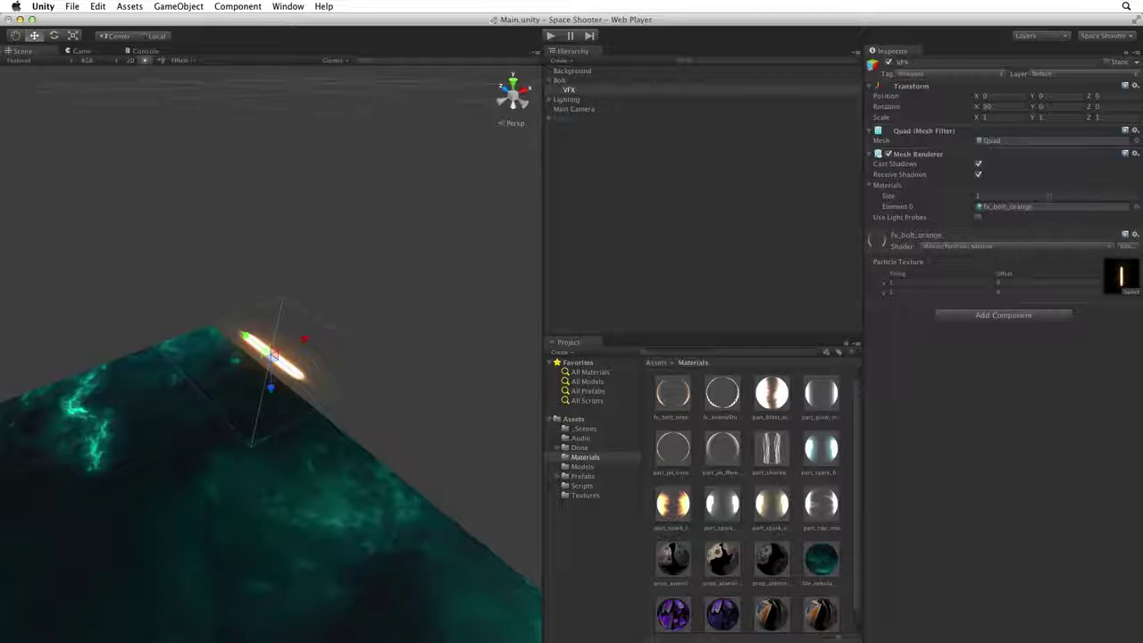
Add a Physics Capsule Collider component to Bolt
left_click(595, 80)
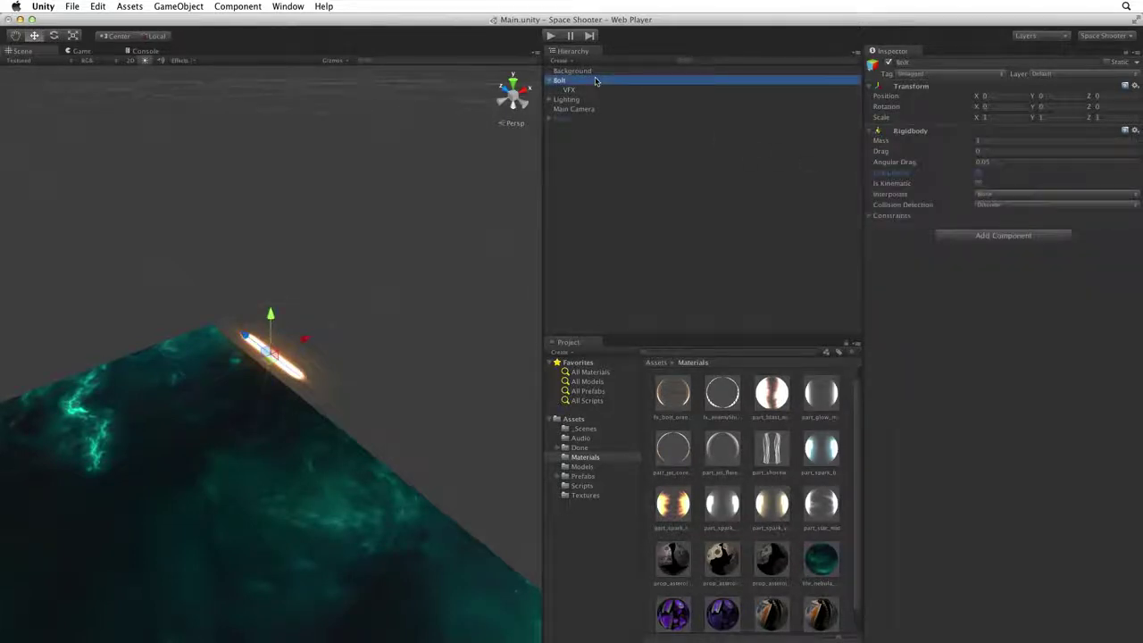
left_click(978, 236)
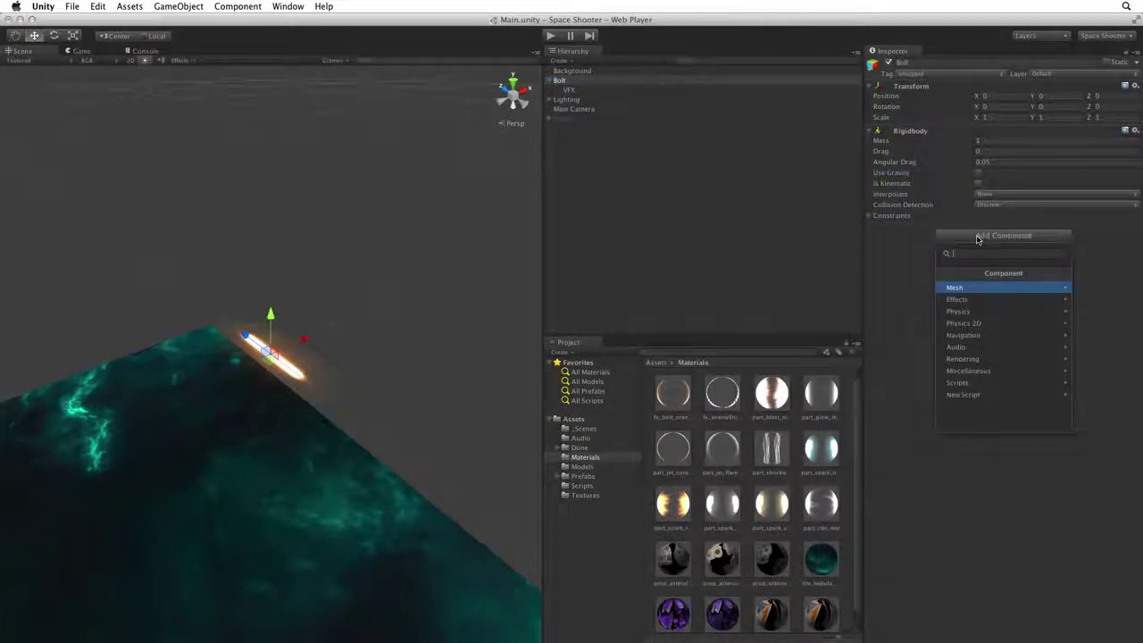
left_click(982, 311)
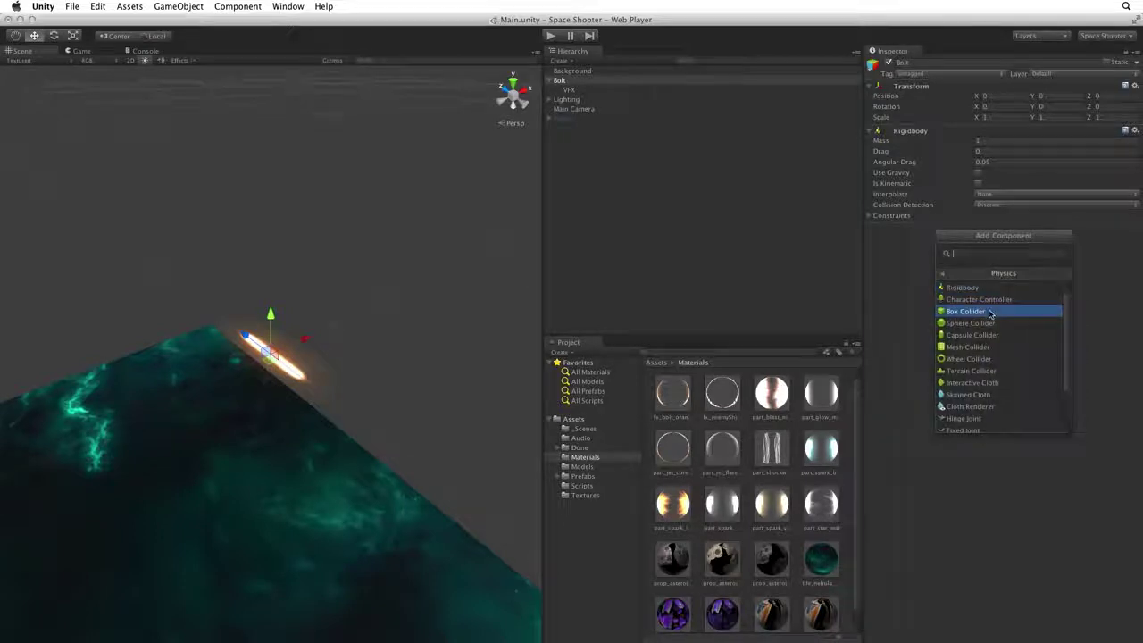
left_click(990, 336)
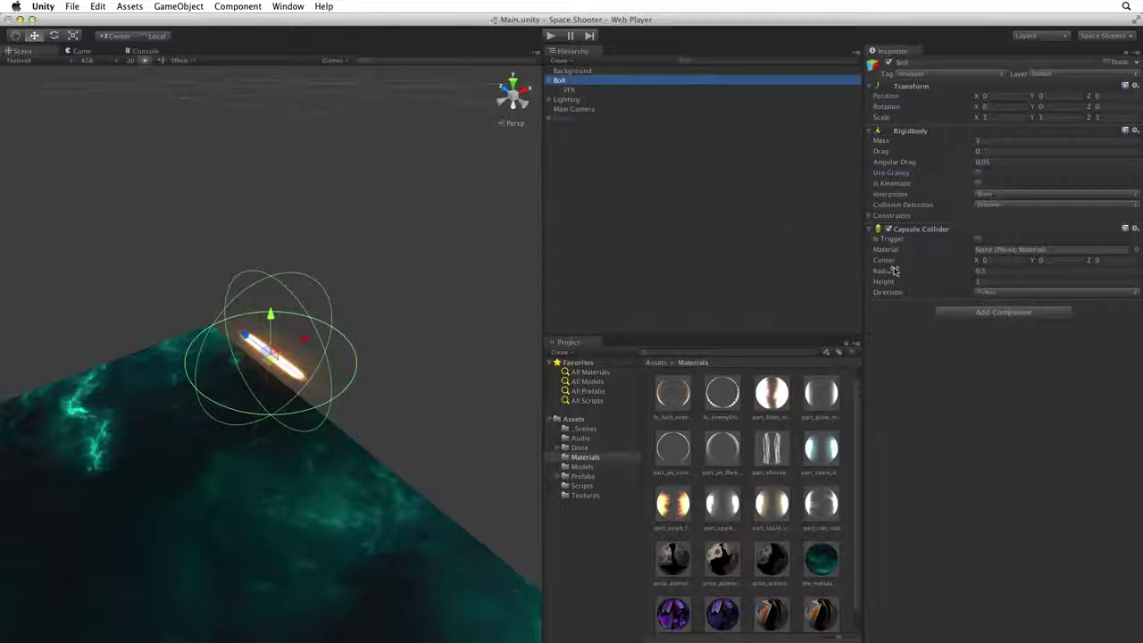
Set the capsule collider's radius to 0.18 and its Direction to Z-Axis
mouse_move(887, 271)
left_mouse_down()
mouse_move(902, 272)
mouse_move(882, 270)
left_mouse_up()
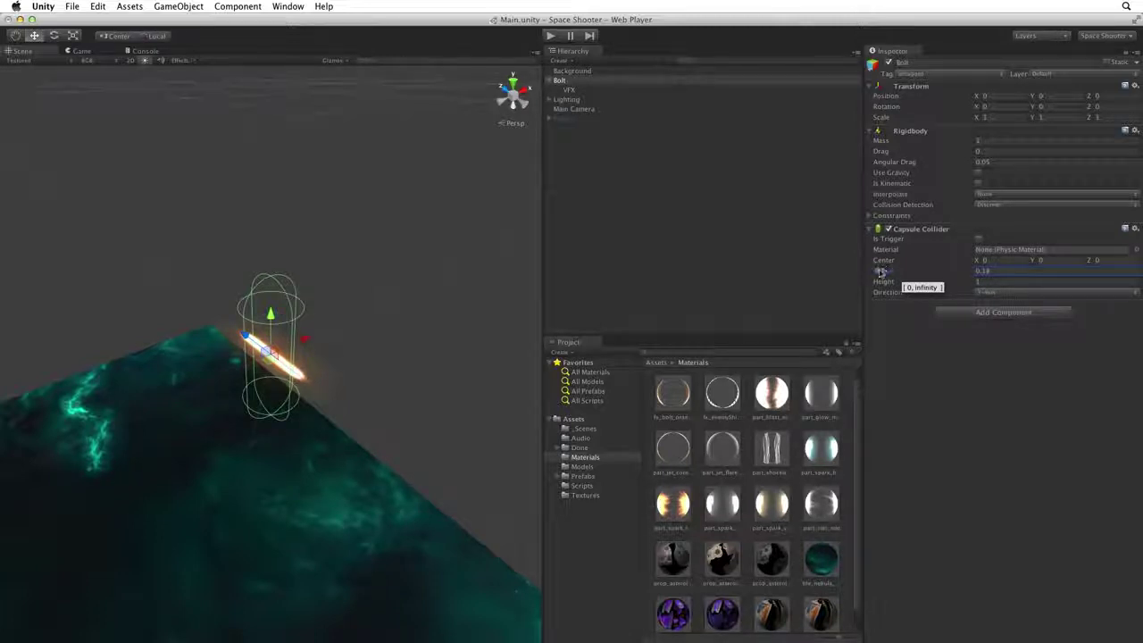
left_click(987, 292)
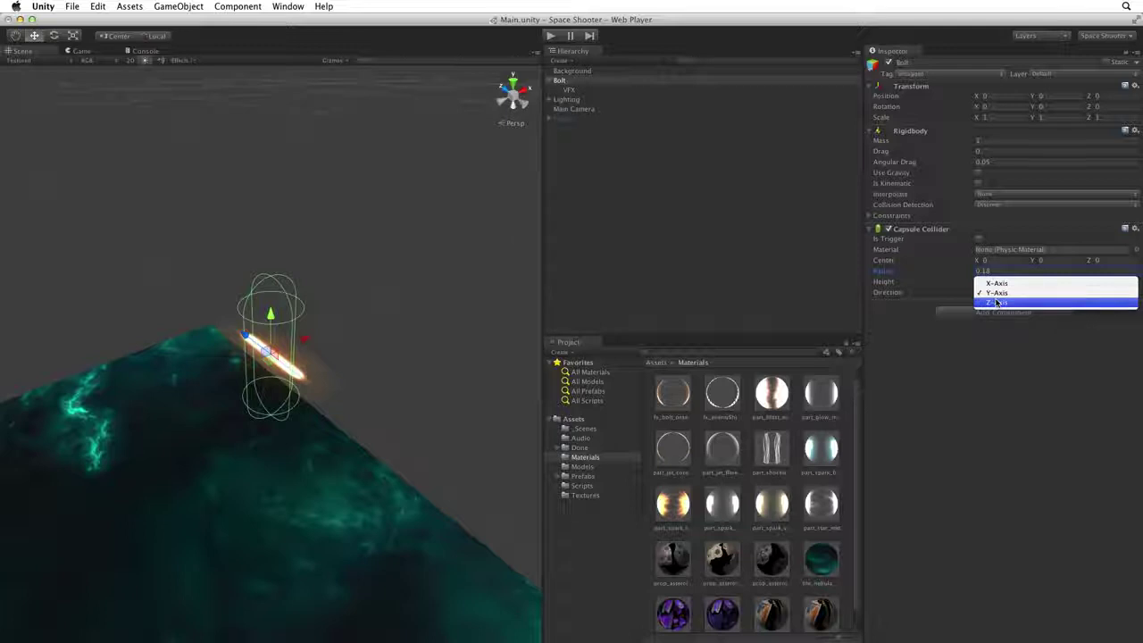
left_click(997, 303)
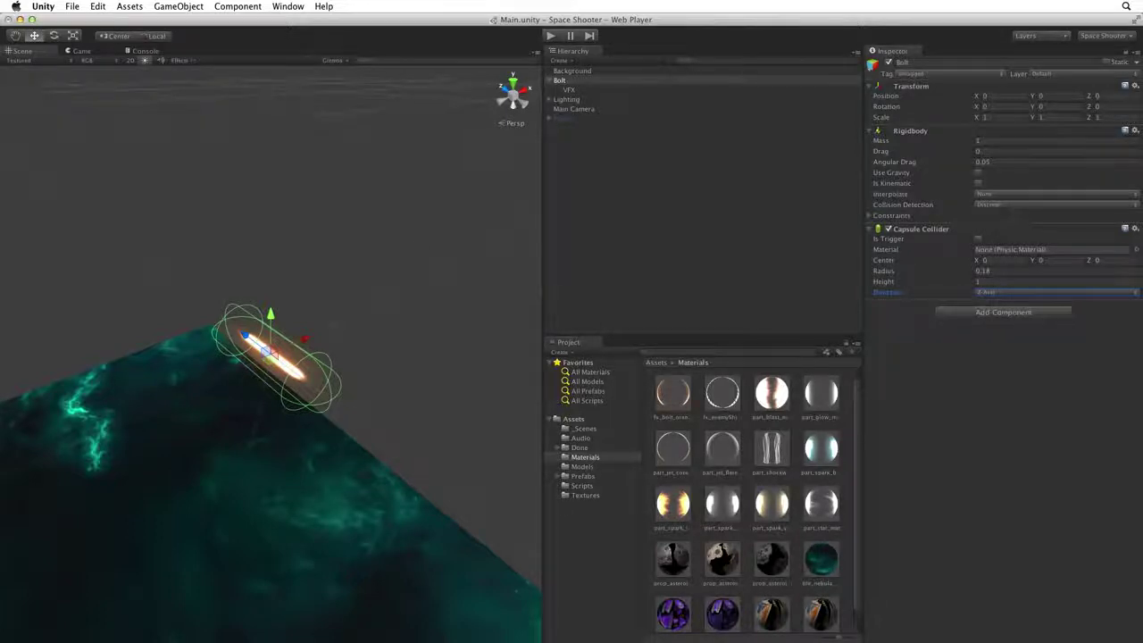
From the Top view, shrink the collider radius and height to about 0.5, then tick Is Trigger
left_click_drag(408, 237, 275, 395, "alt")
left_click(512, 94)
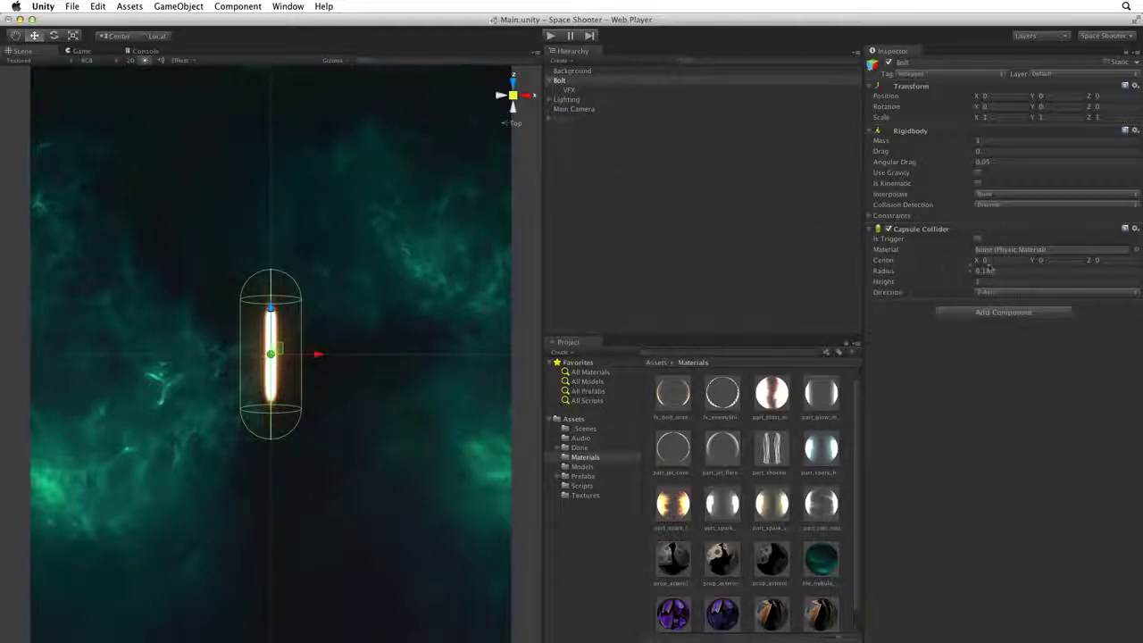
left_click(898, 273)
left_click_drag(897, 273, 885, 276)
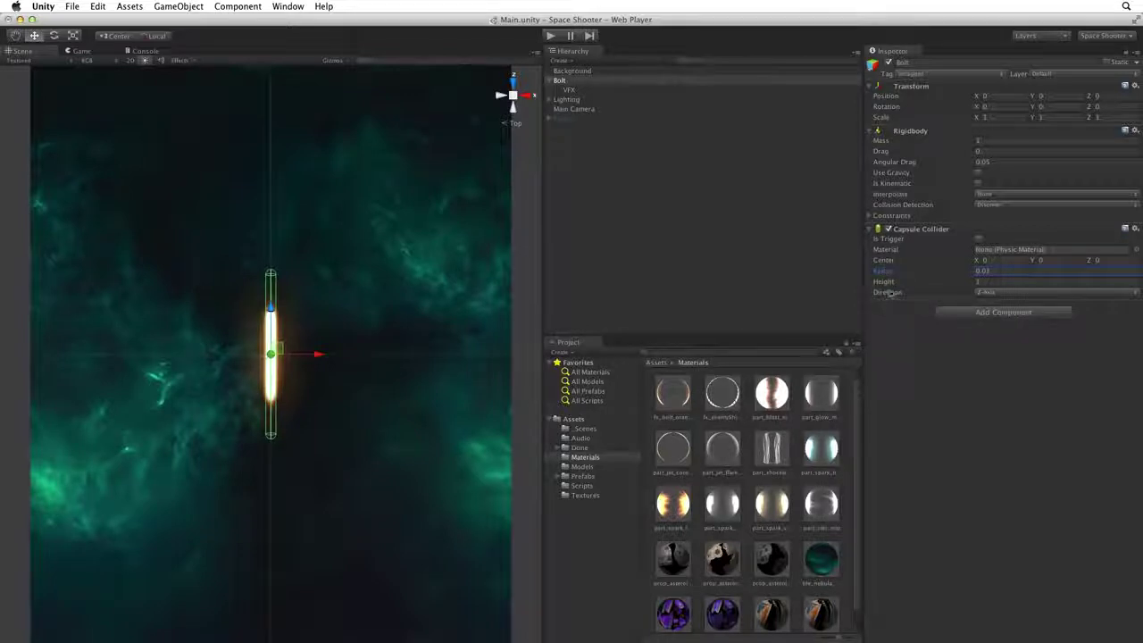
left_click_drag(882, 283, 879, 284)
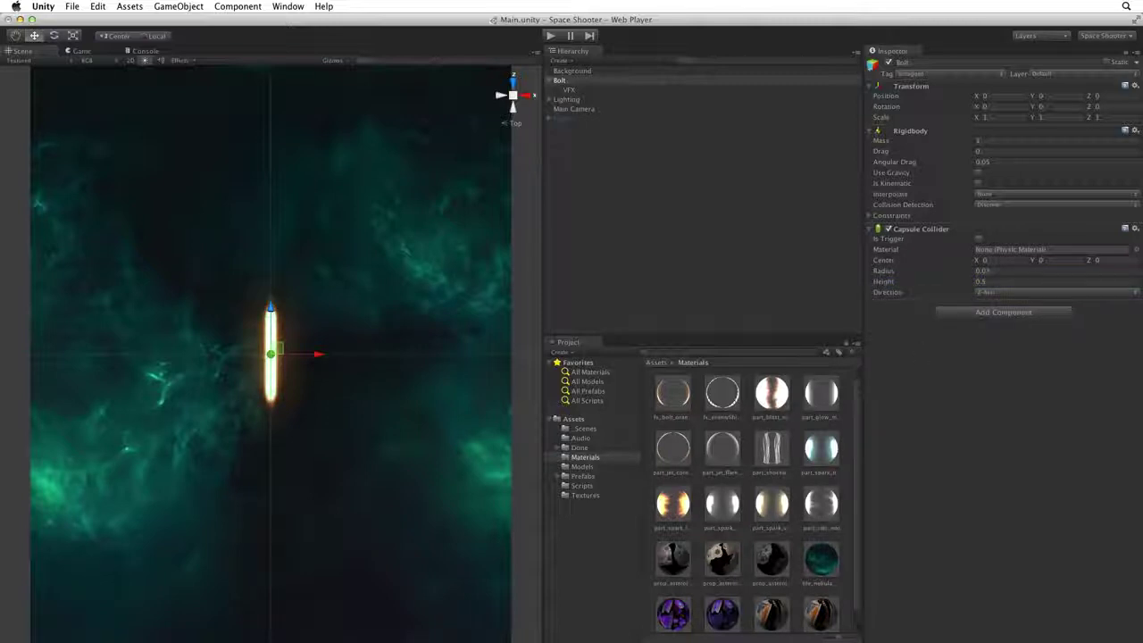
left_click_drag(280, 437, 235, 354, "alt")
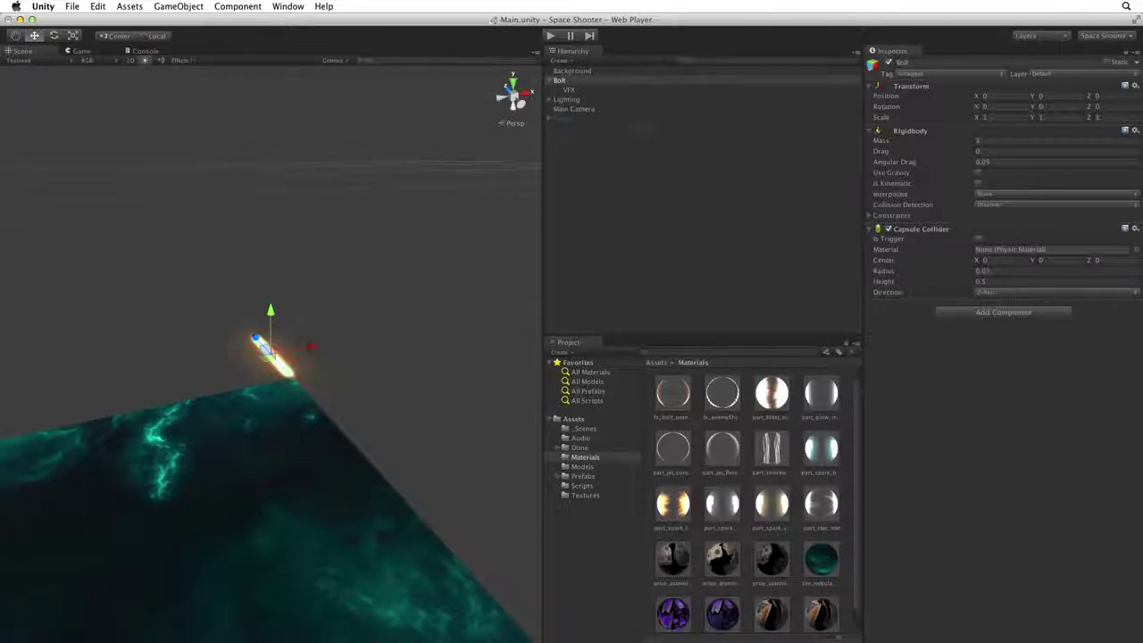
left_click(978, 240)
Create and attach a new script component named Mover to Bolt
left_click(595, 82)
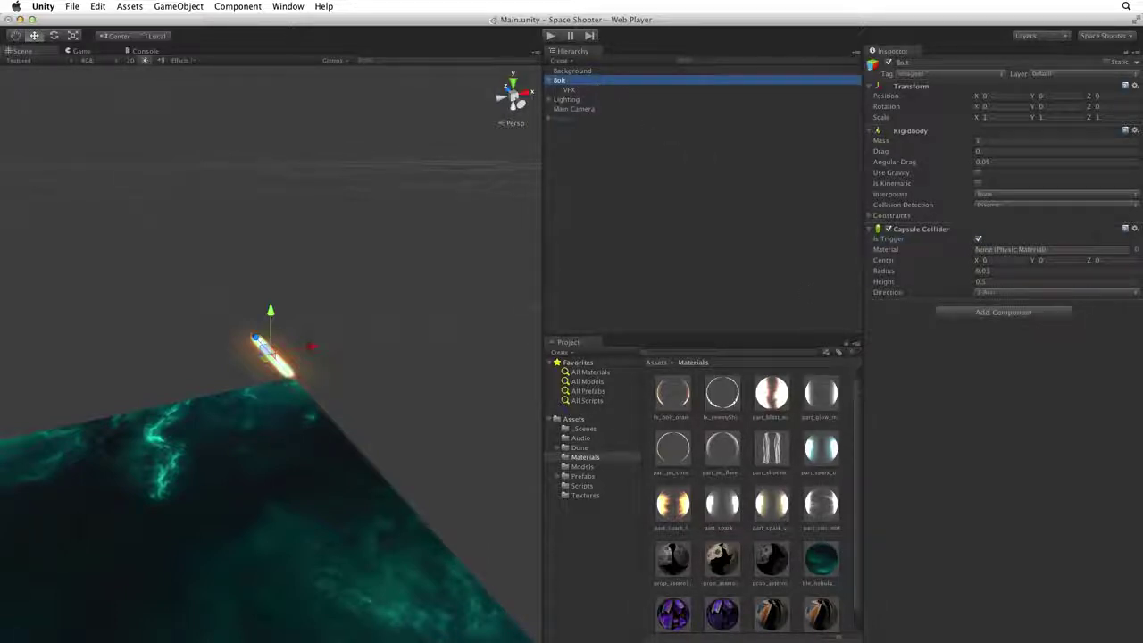
left_click(1004, 312)
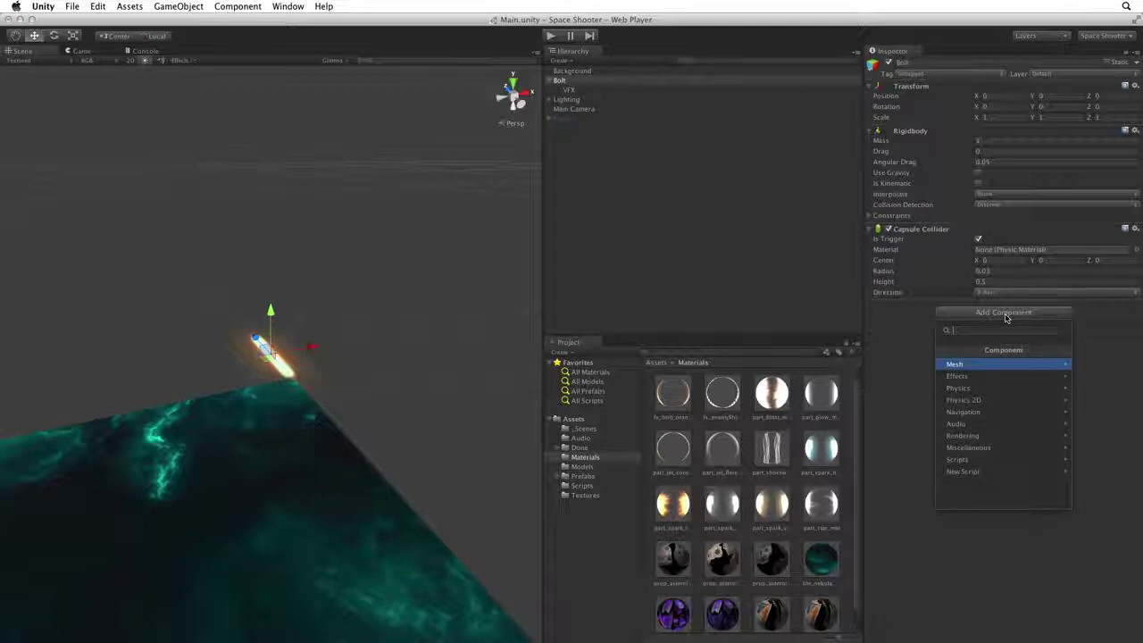
left_click(999, 467)
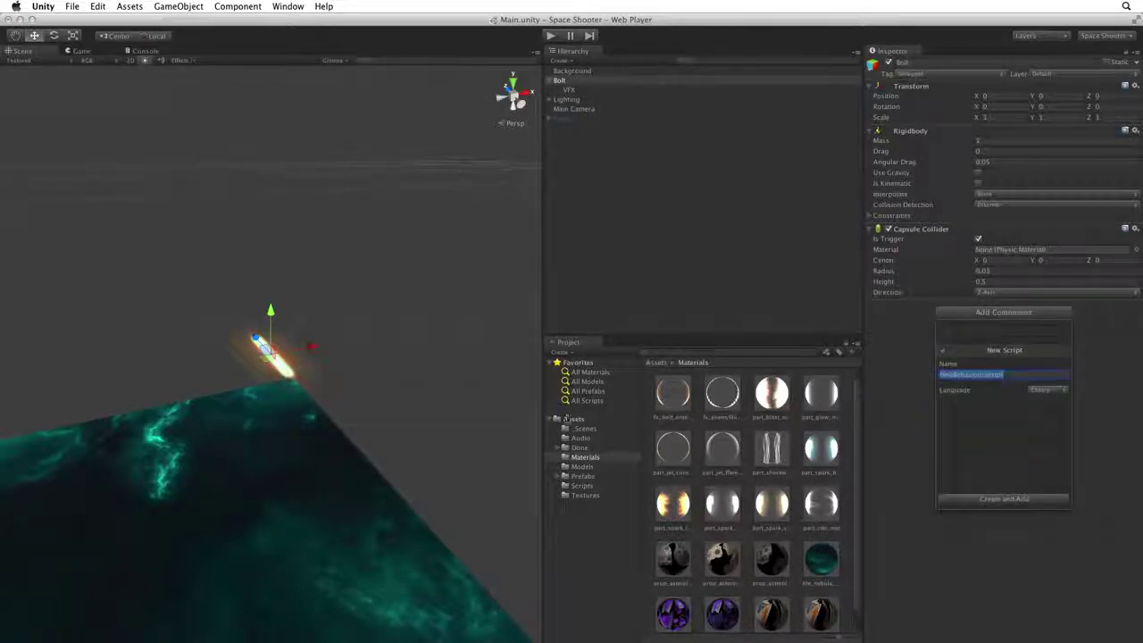
type("Mover")
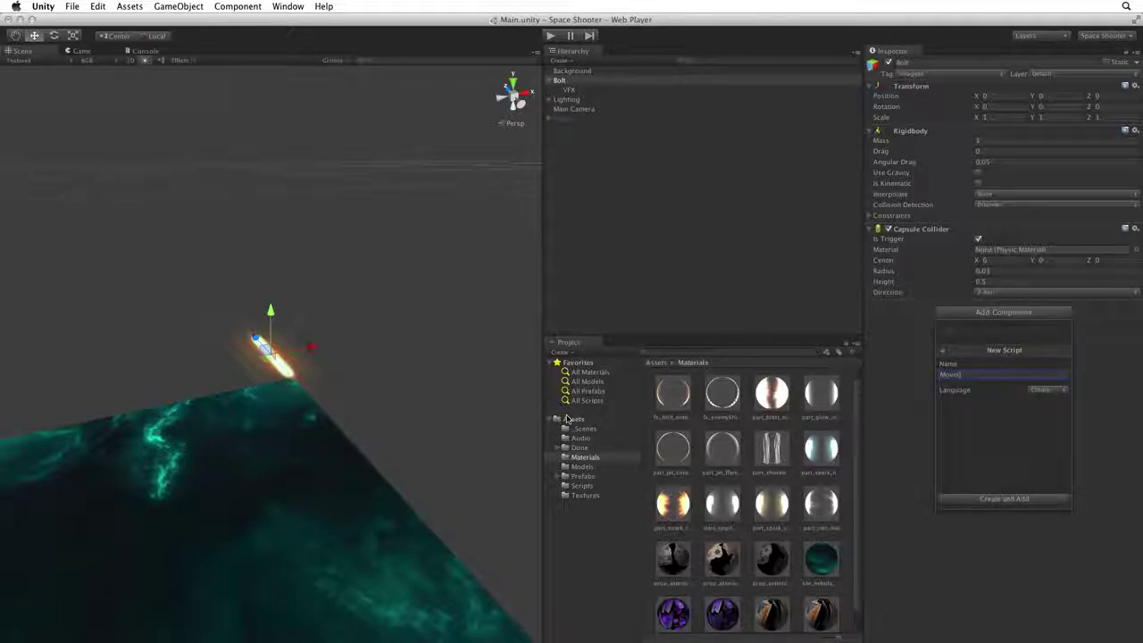
key("Return")
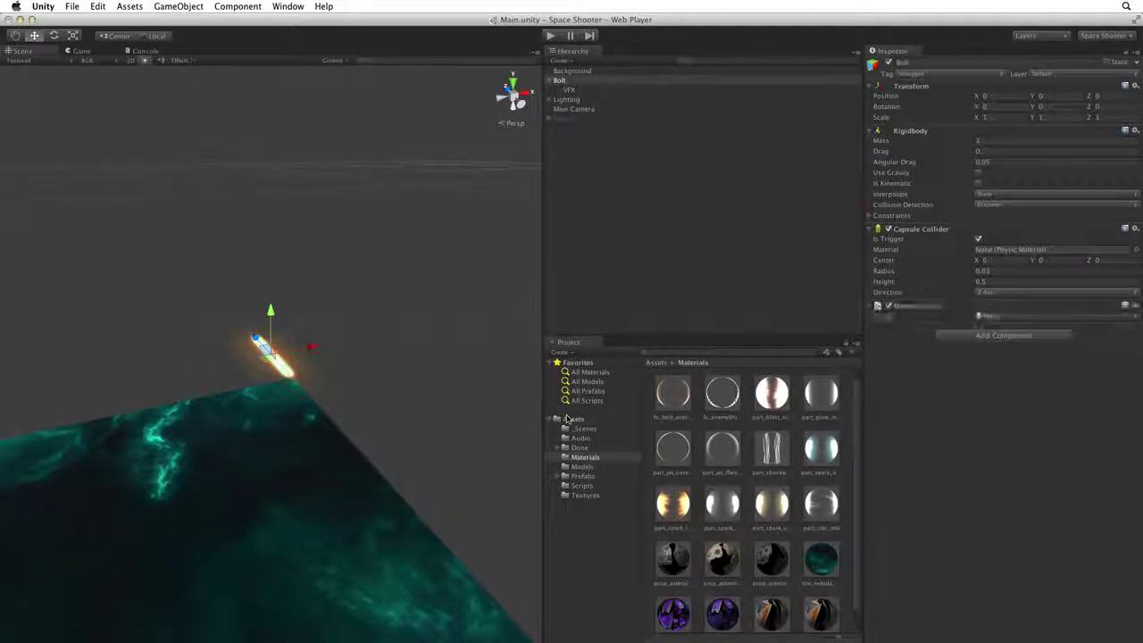
Move the Mover script from Assets into the Scripts folder and select it
left_click(575, 419)
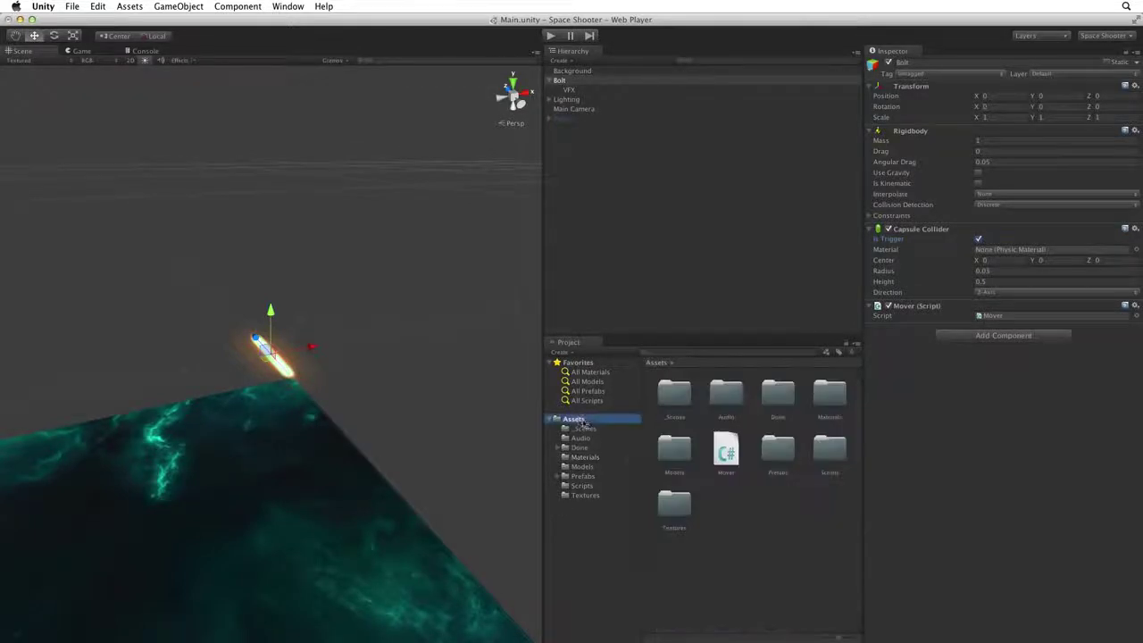
left_click_drag(729, 455, 828, 453)
double_click(784, 457)
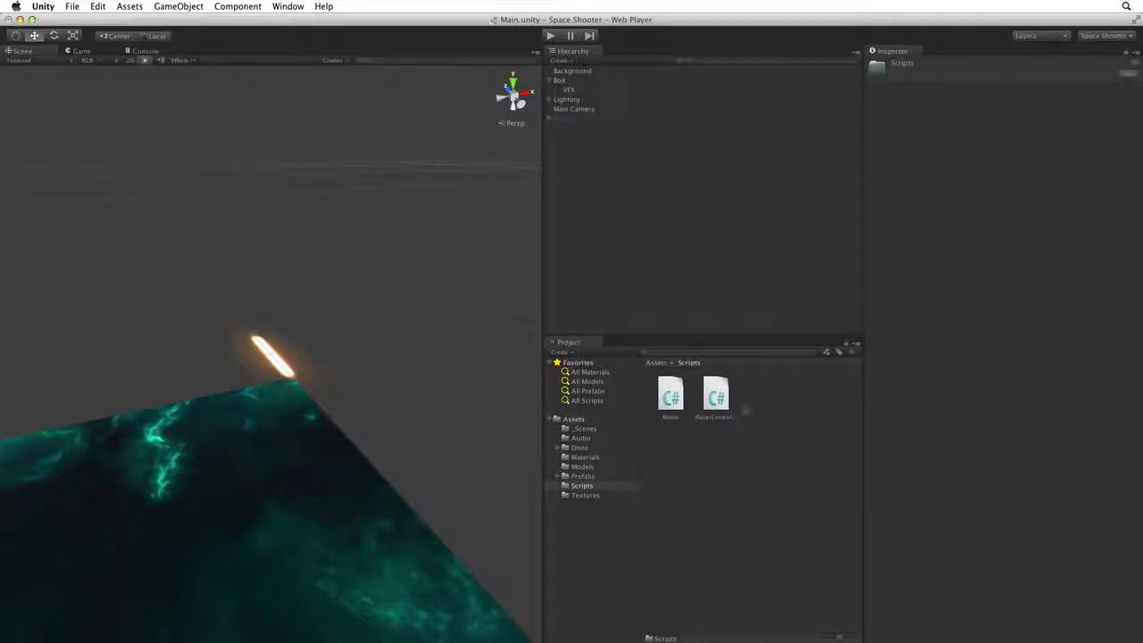
left_click(670, 400)
Open Mover.cs in MonoDevelop and delete the template methods, leaving an empty class body
left_click(1067, 74)
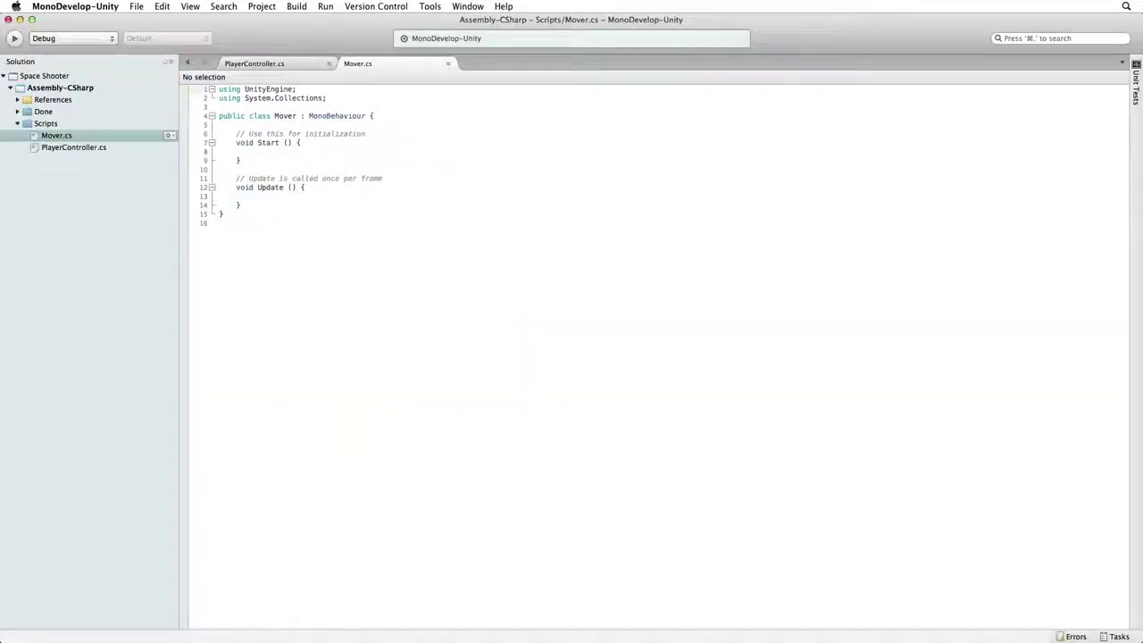
left_click_drag(259, 201, 365, 115)
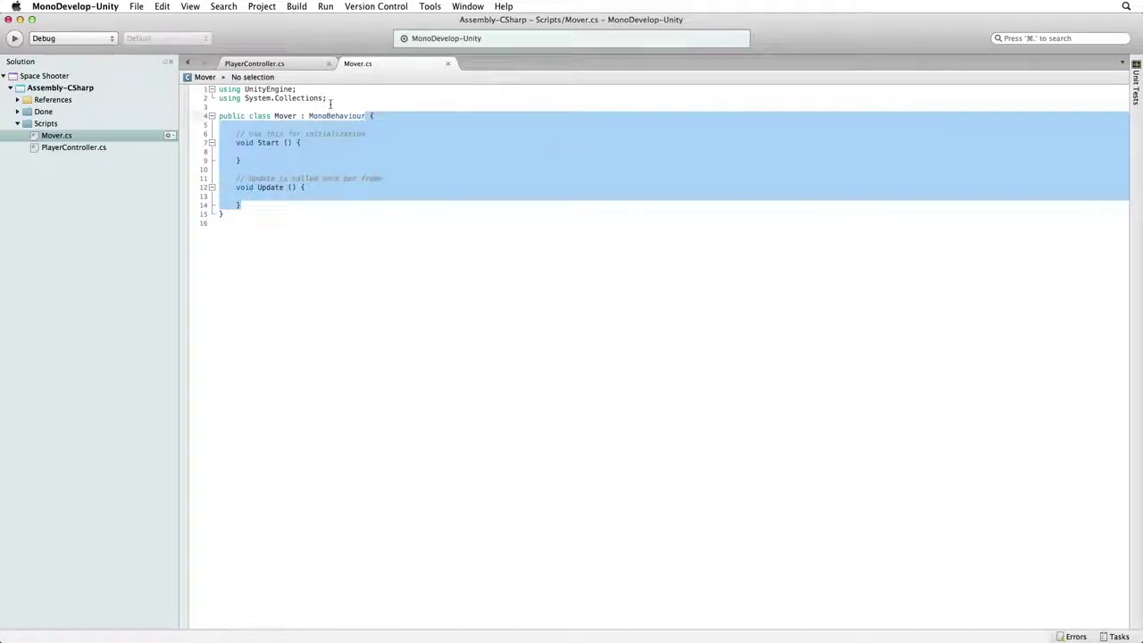
key("BackSpace")
type("{")
key("Return")
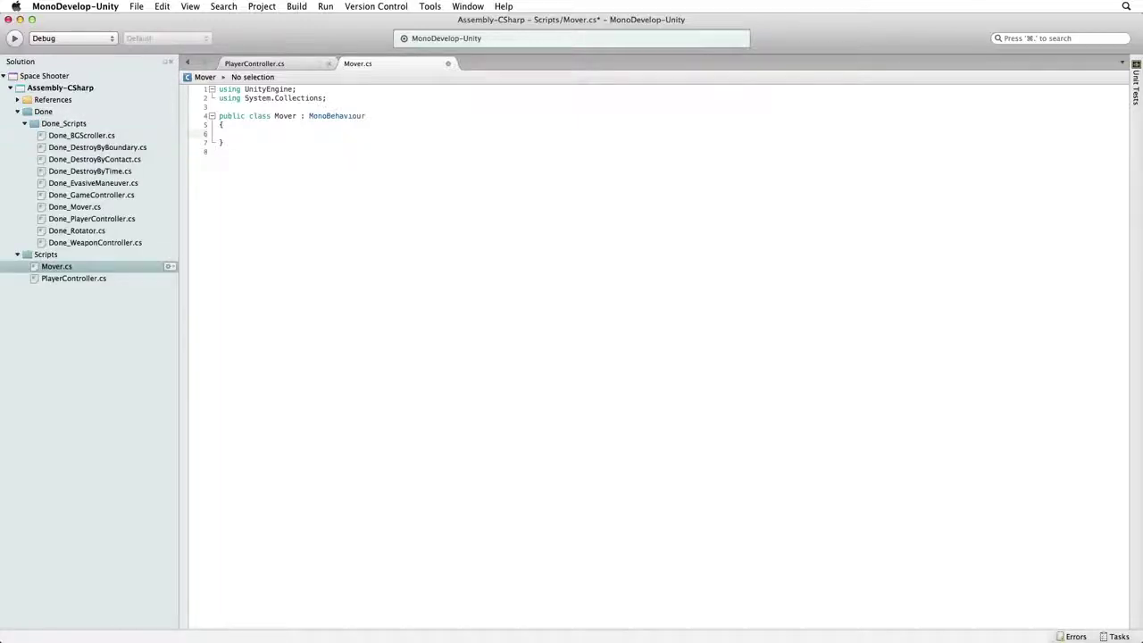
Write a Start method setting rigidbody.velocity = transform.forward
type("void Start")
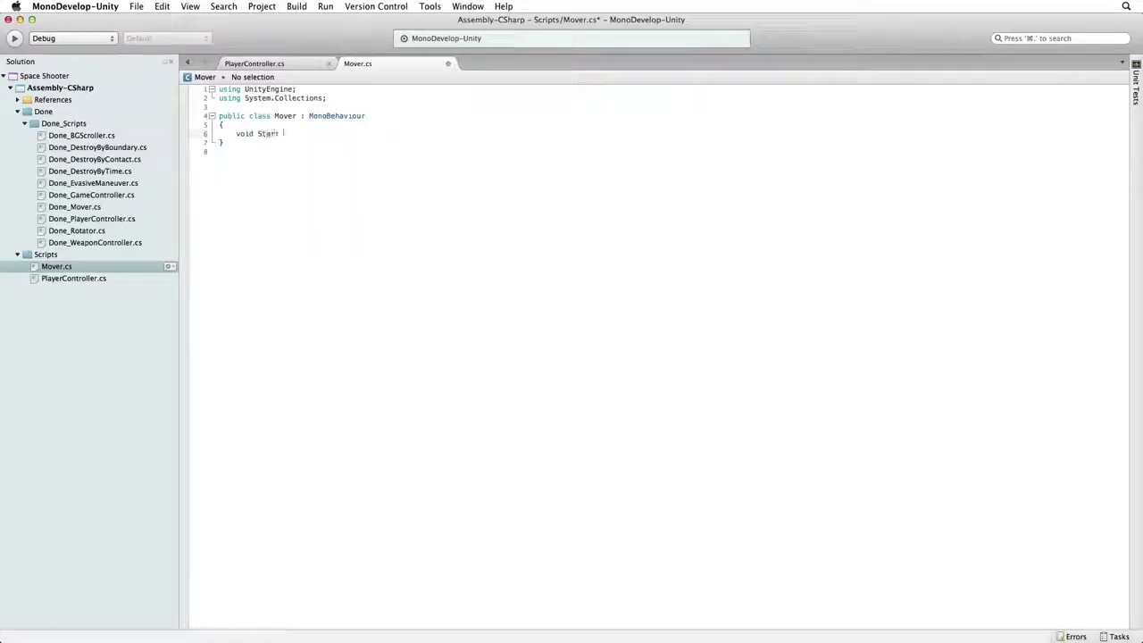
type(" ()")
key("Return")
type("{")
key("Return")
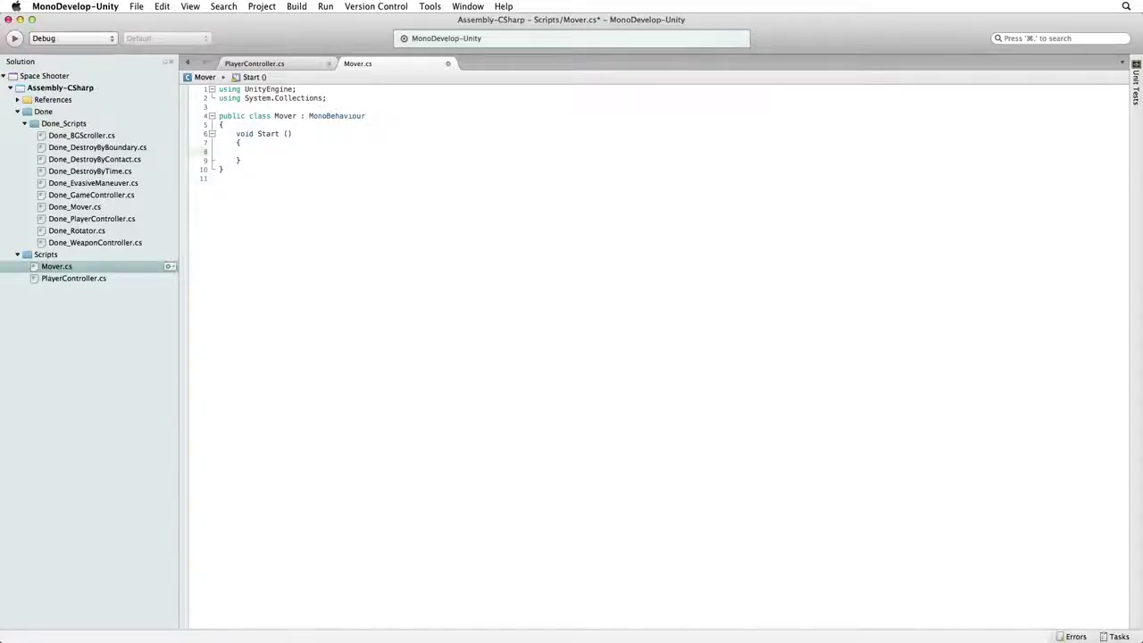
type("rigidbody.velocity")
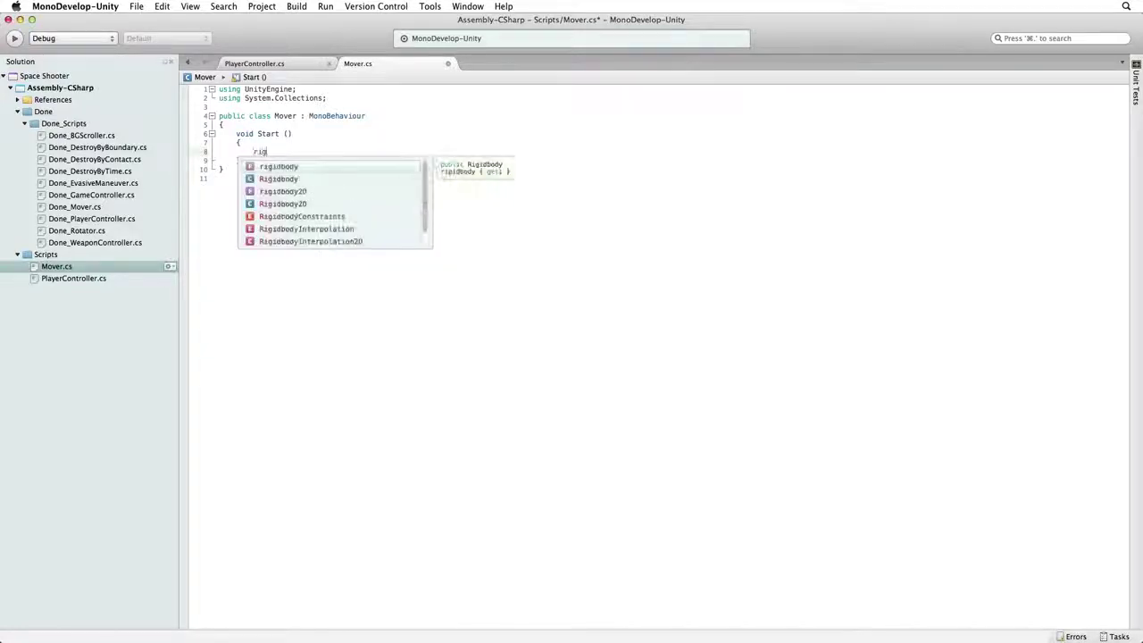
type(" =")
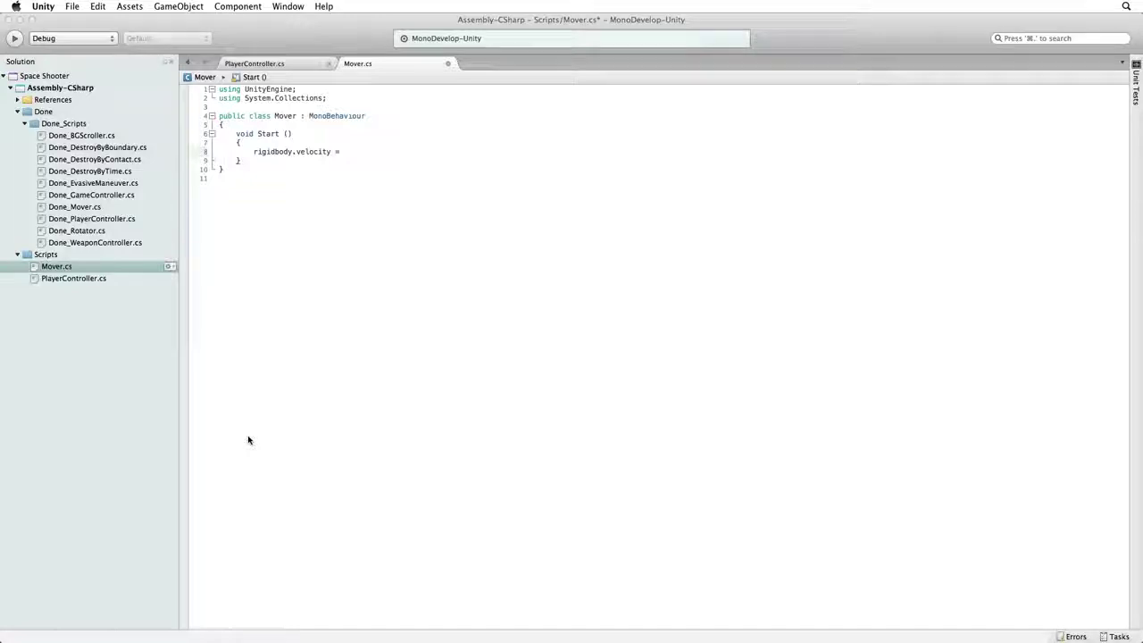
left_click(248, 440)
type("transform.forward;")
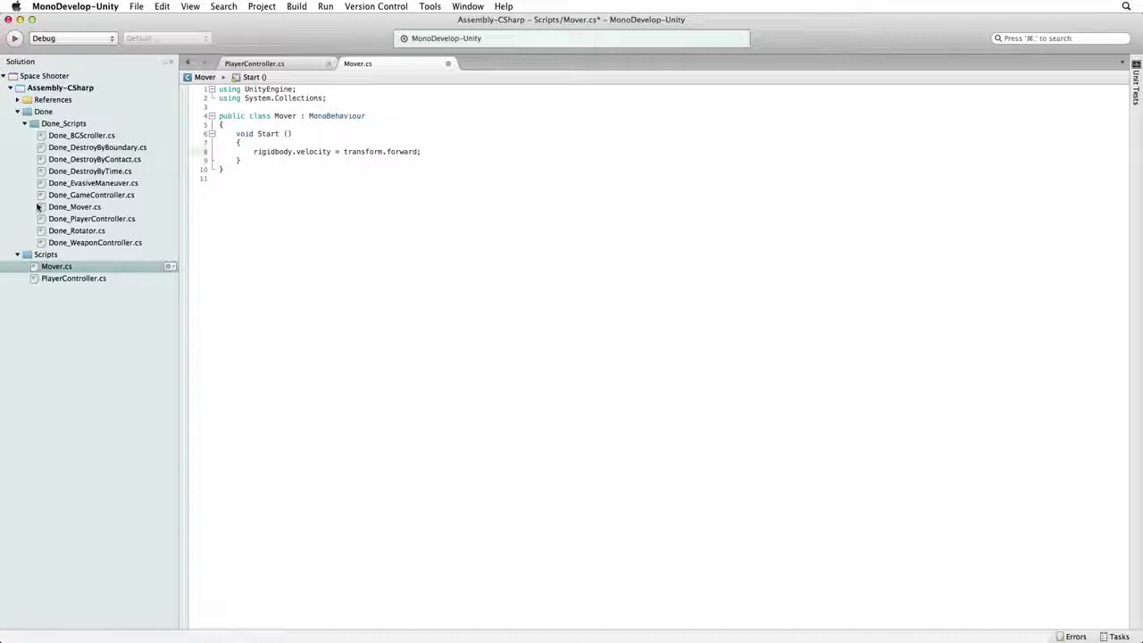
Declare public float speed, multiply the velocity by speed, and save Mover.cs
key("Return")
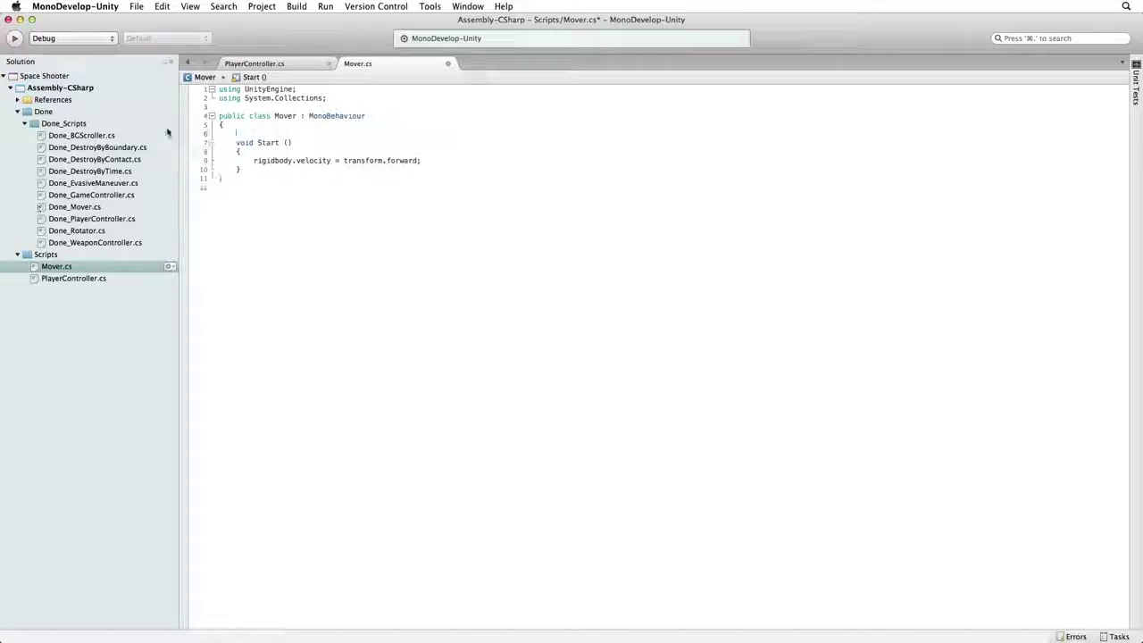
type("public float speed")
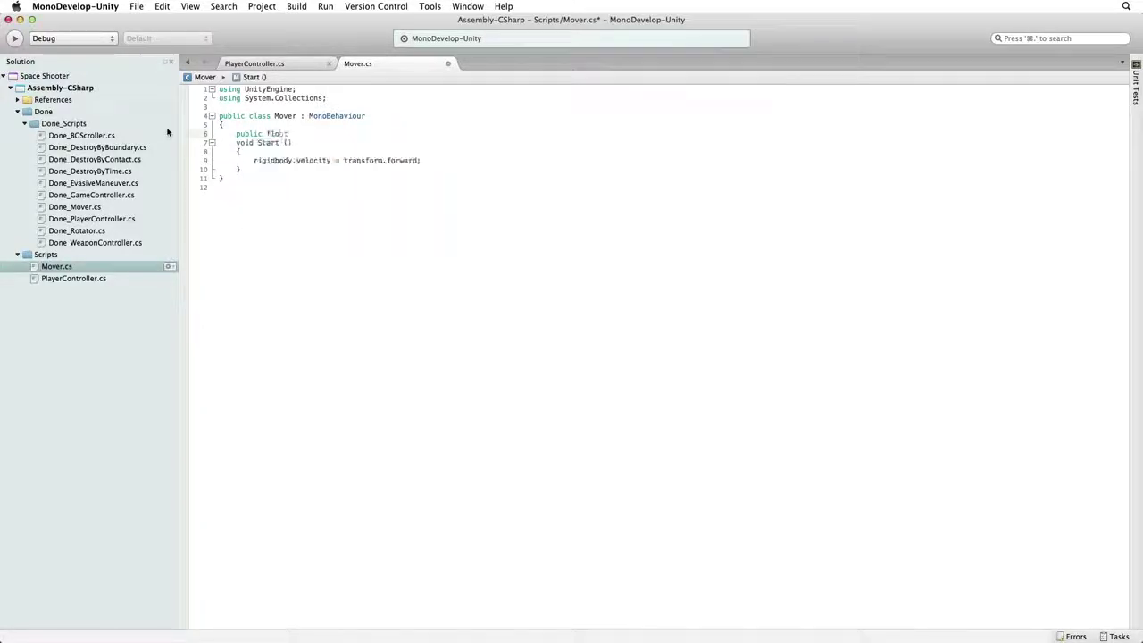
type(";")
key("Return")
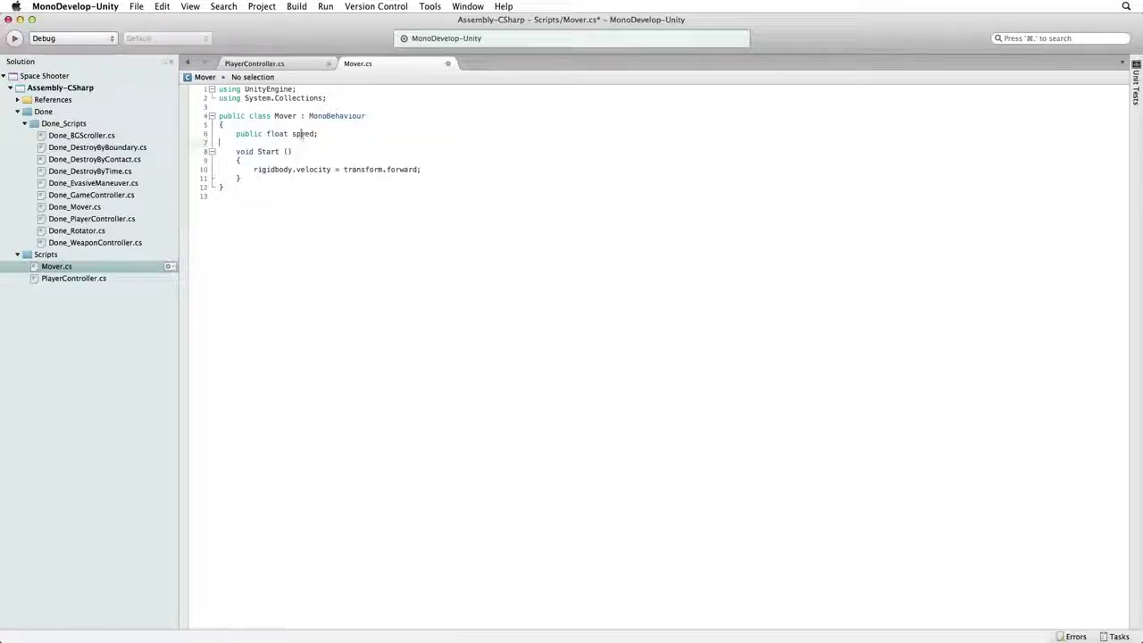
left_click(417, 170)
type("* speed")
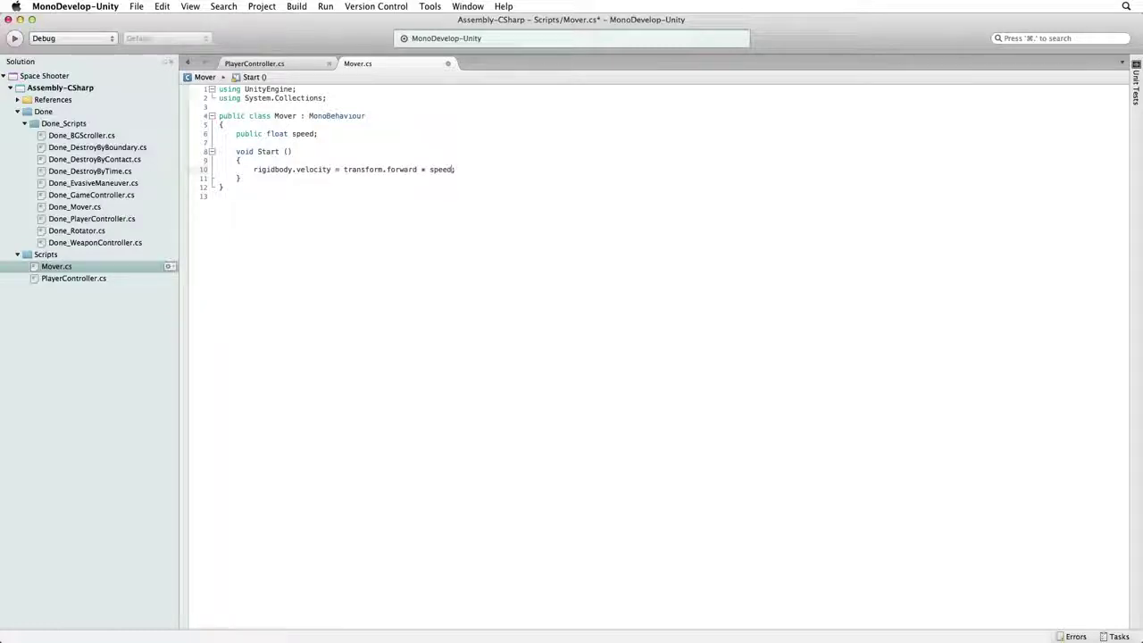
key("super+s")
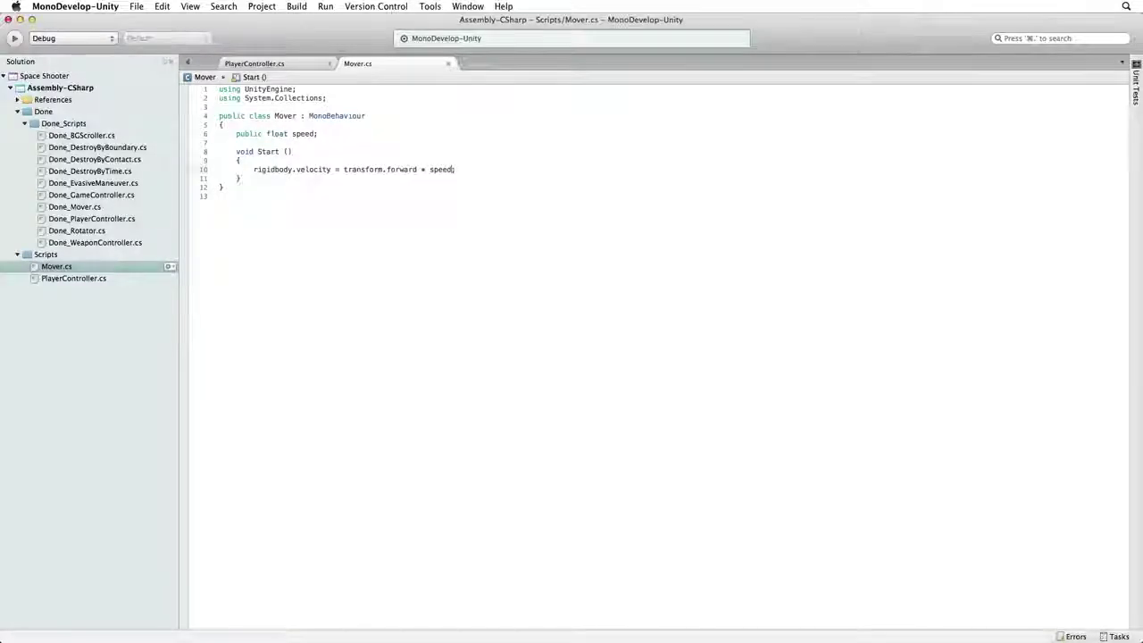
Back in Unity, drag Bolt from the Hierarchy into the Prefabs folder
key("super+Tab")
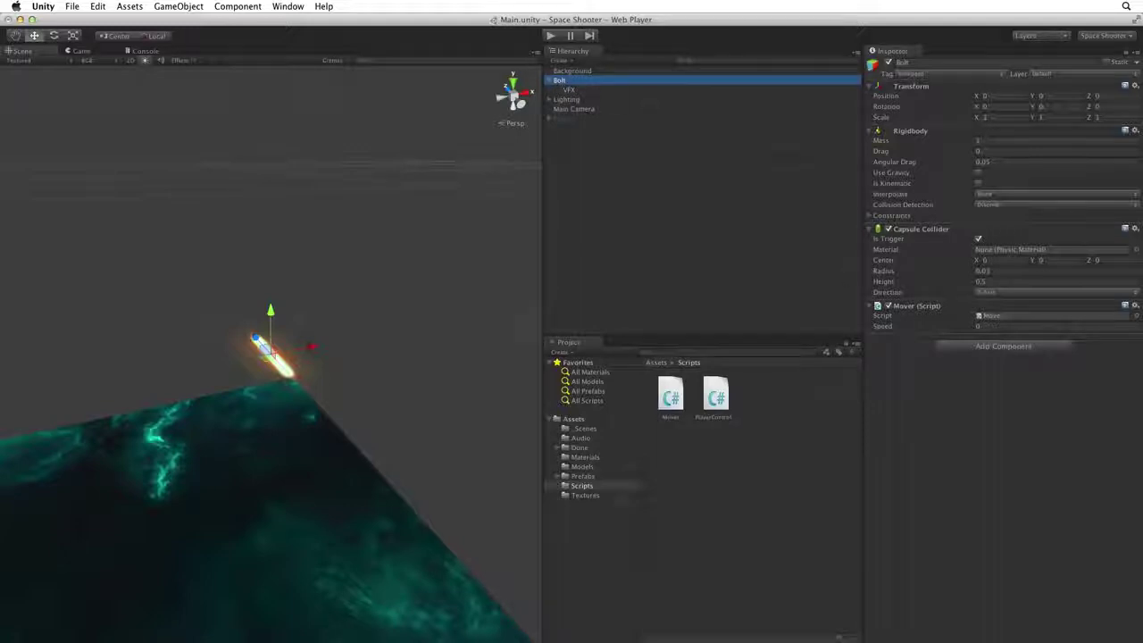
left_click_drag(554, 80, 593, 483)
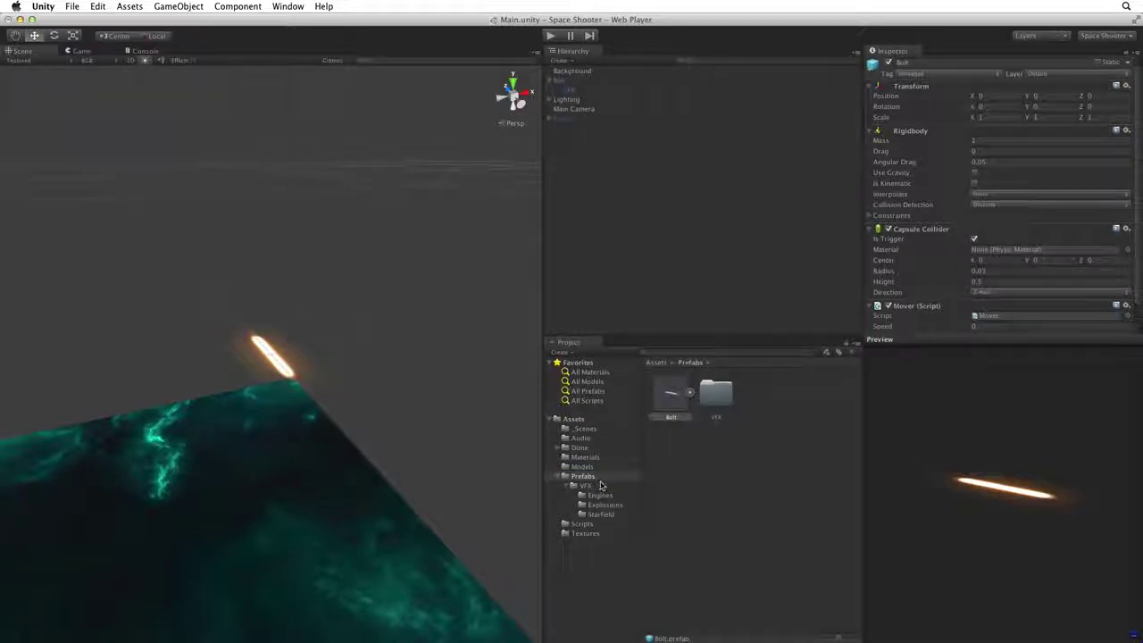
Set the Bolt prefab's Mover Speed to 20 and drag a copy into the Hierarchy
left_click(672, 398)
left_click(1022, 339)
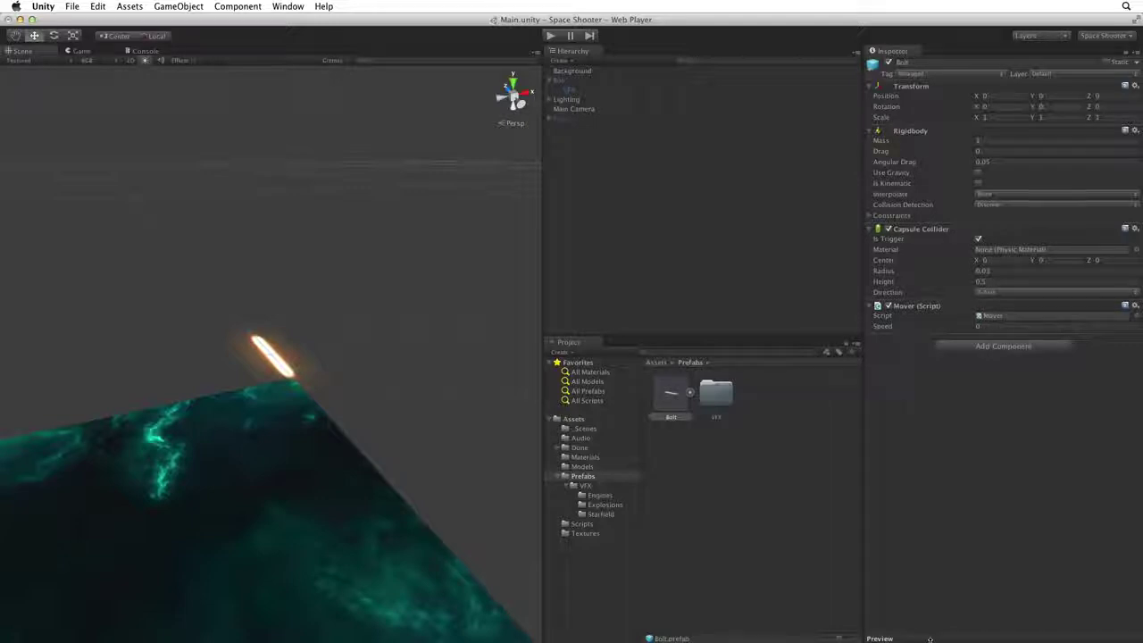
left_click(978, 326)
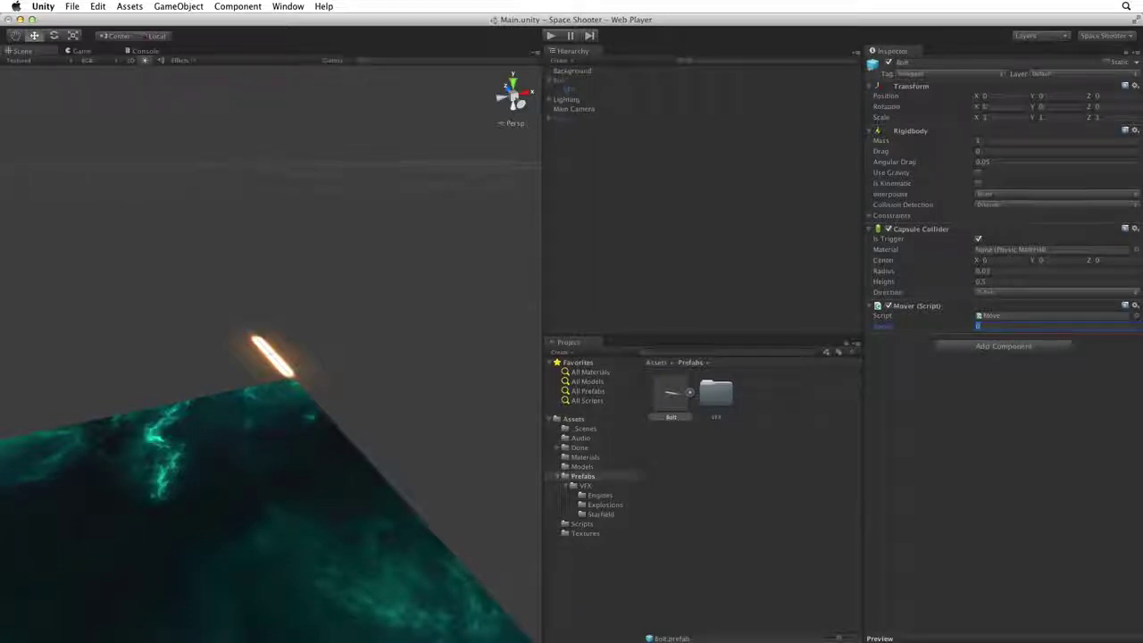
type("20")
left_click_drag(563, 85, 560, 81)
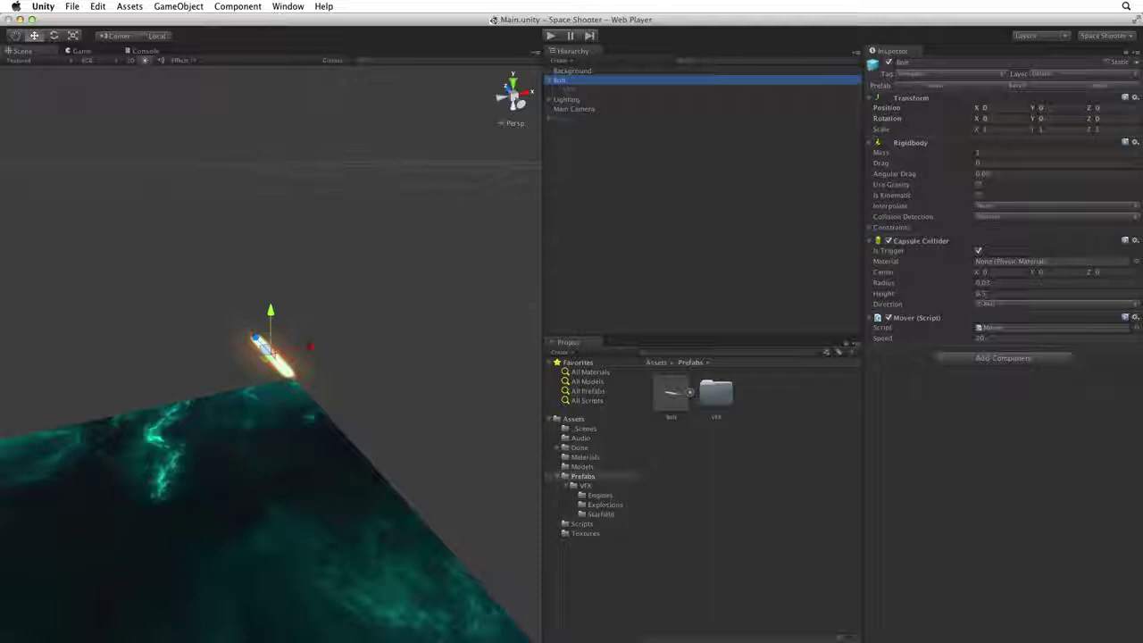
Delete the Bolt instance from the scene and start play mode in the Game view
key("super+BackSpace")
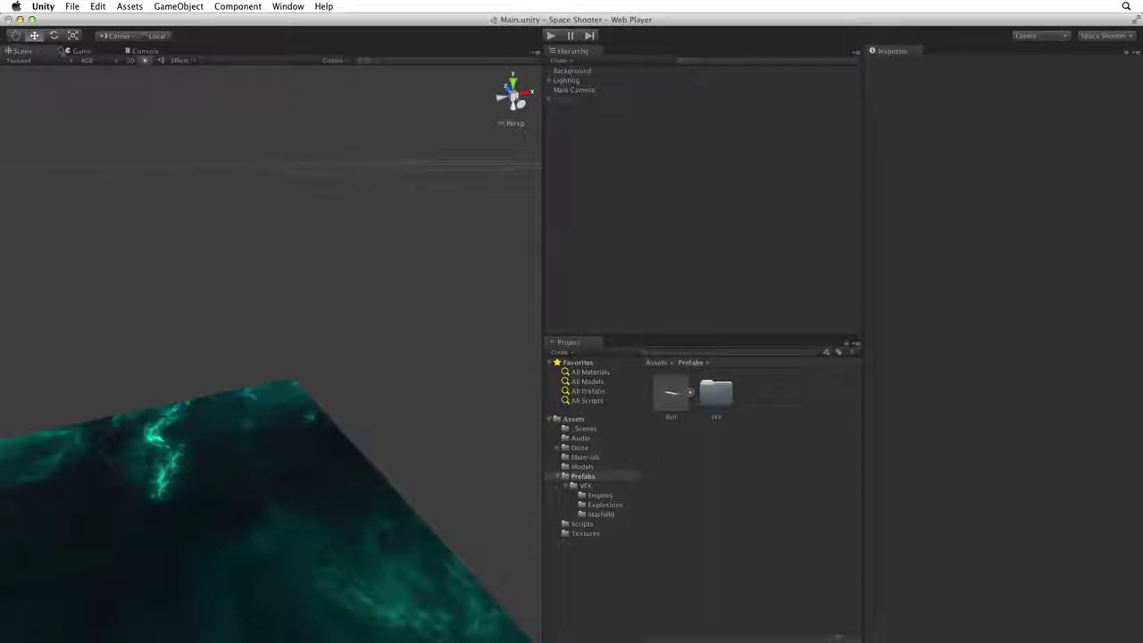
left_click(75, 51)
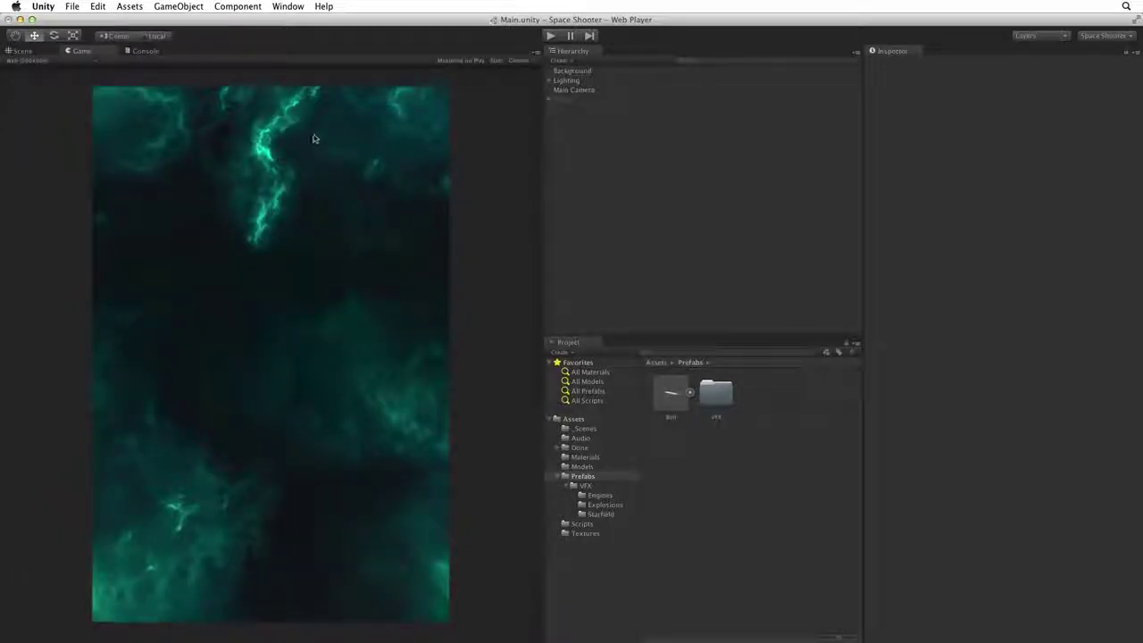
key("super+p")
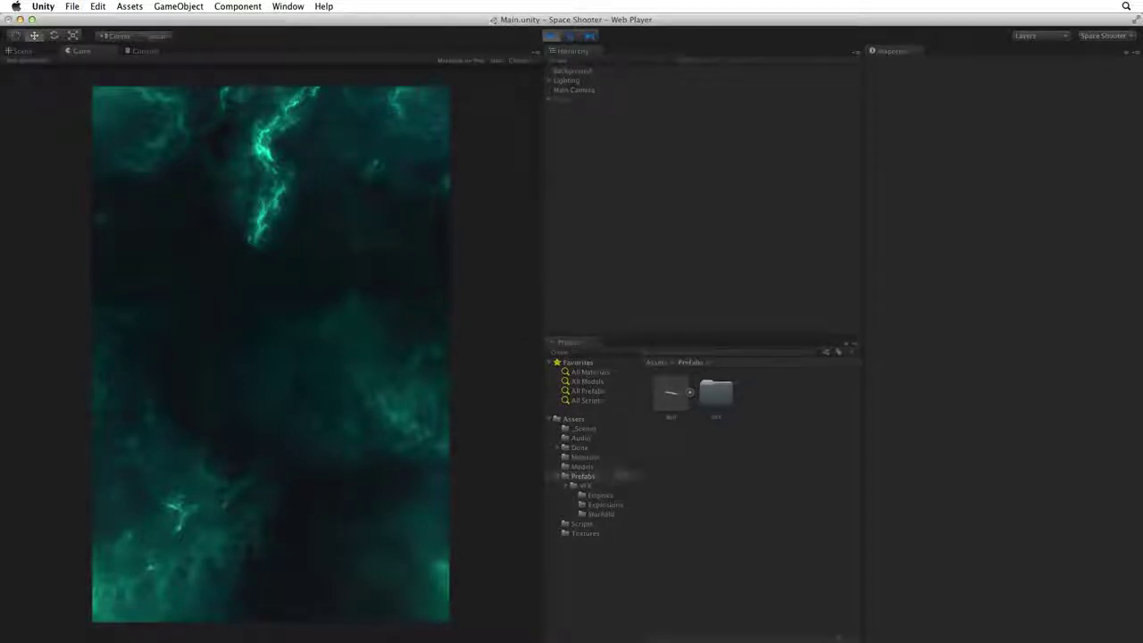
Drop six Bolt prefab copies into the running game to watch them fly up, then stop playing
left_click_drag(696, 384, 706, 302)
left_click_drag(669, 387, 695, 304)
left_click_drag(670, 393, 678, 296)
left_click_drag(670, 394, 692, 298)
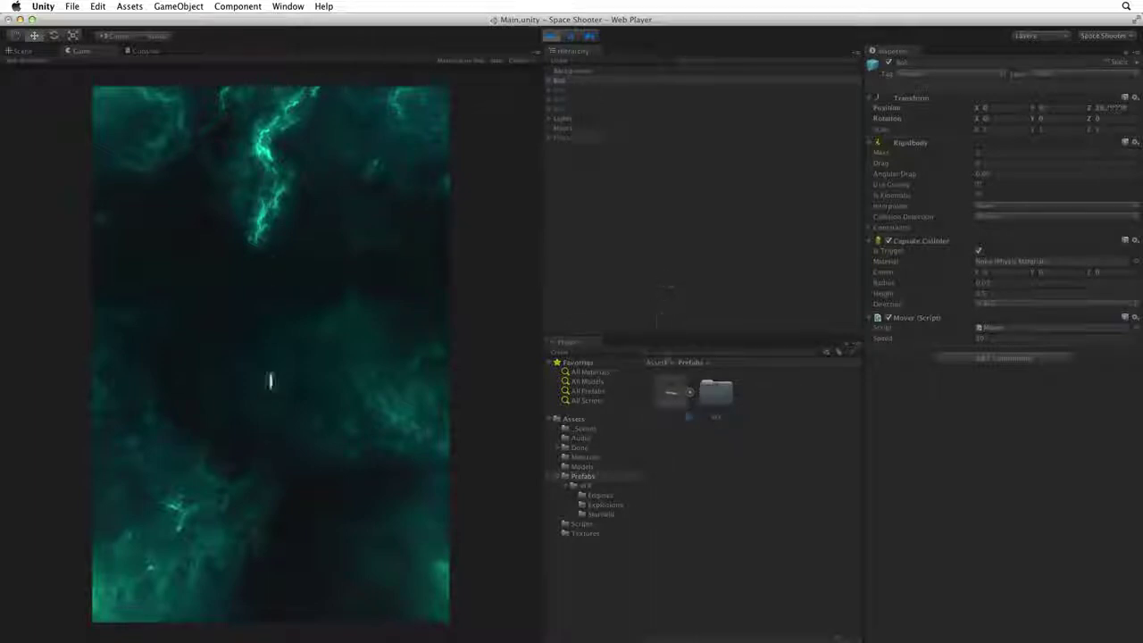
left_click_drag(672, 393, 571, 134)
left_click_drag(671, 393, 572, 143)
key("super+p")
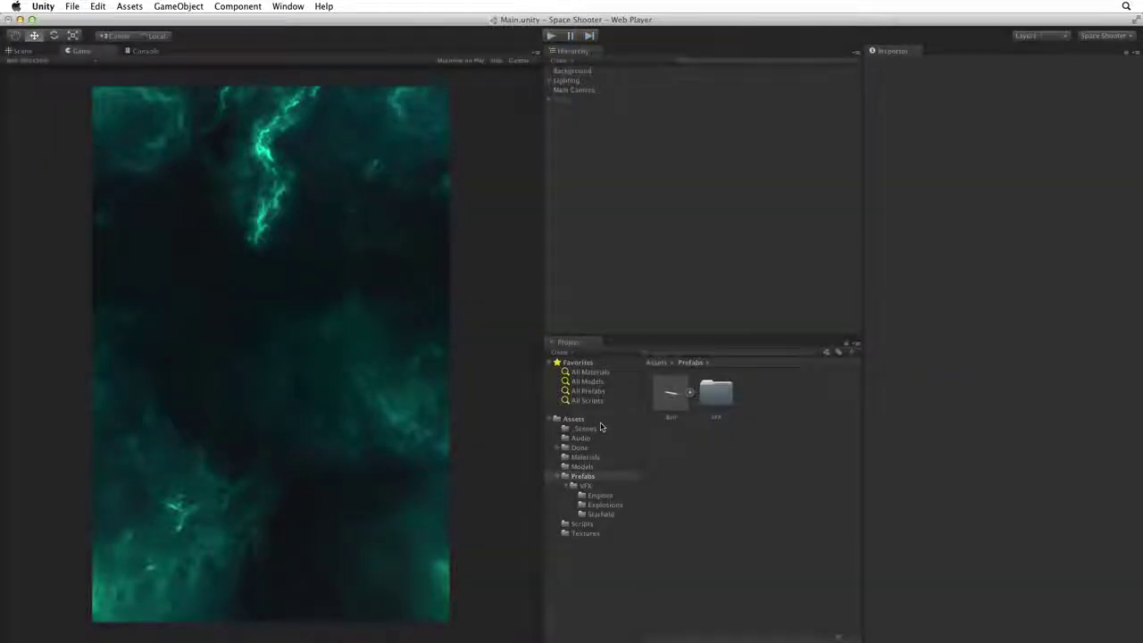